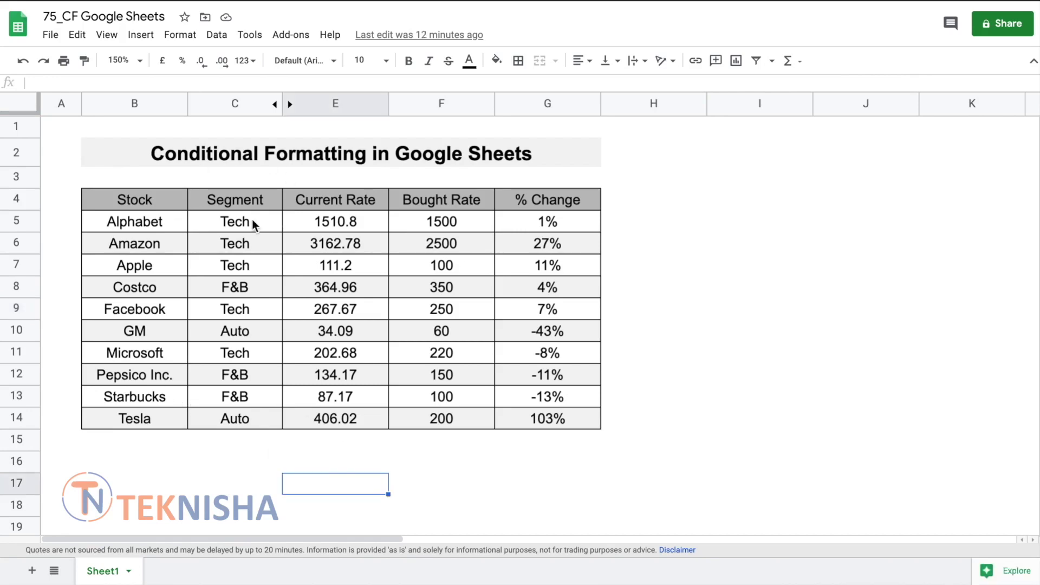
Step: Add a conditional format rule to the Segment cells C5:C14 that applies when the value is equal to Tech
{"action": "left_click_drag", "start_coordinate": [252, 221], "coordinate": [227, 425]}
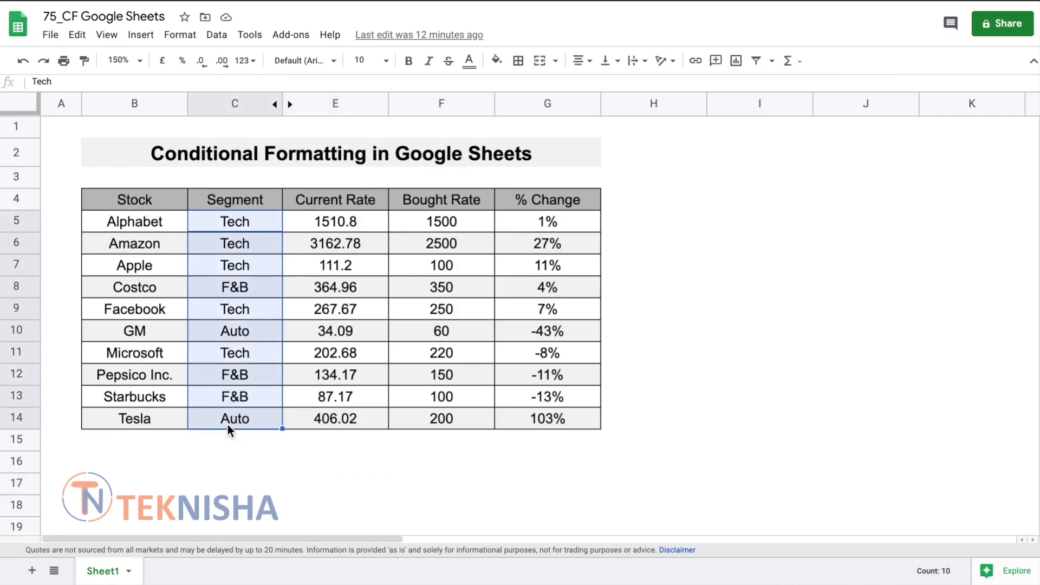
{"action": "left_click", "coordinate": [180, 36]}
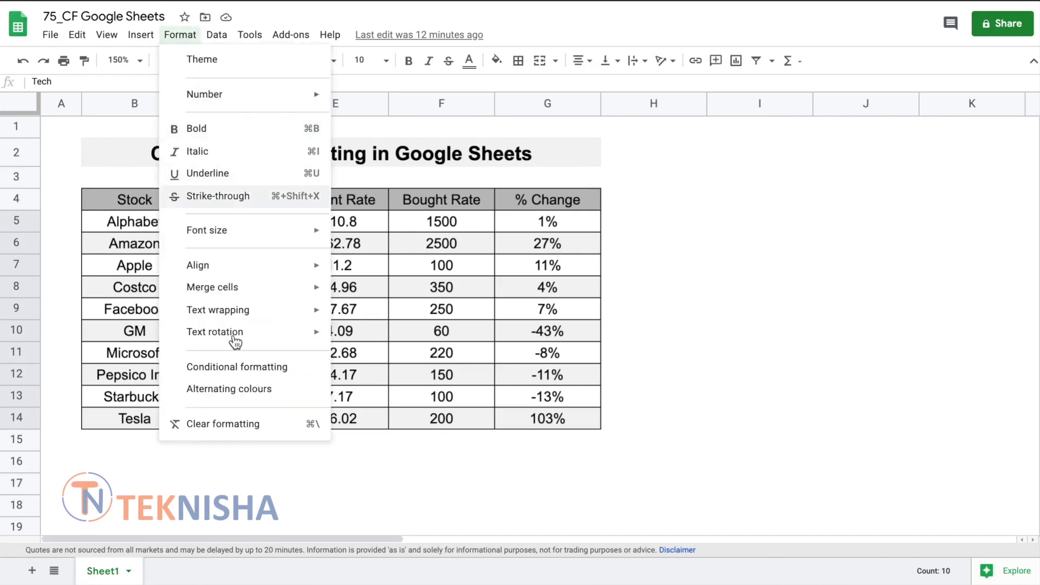
{"action": "left_click", "coordinate": [234, 367]}
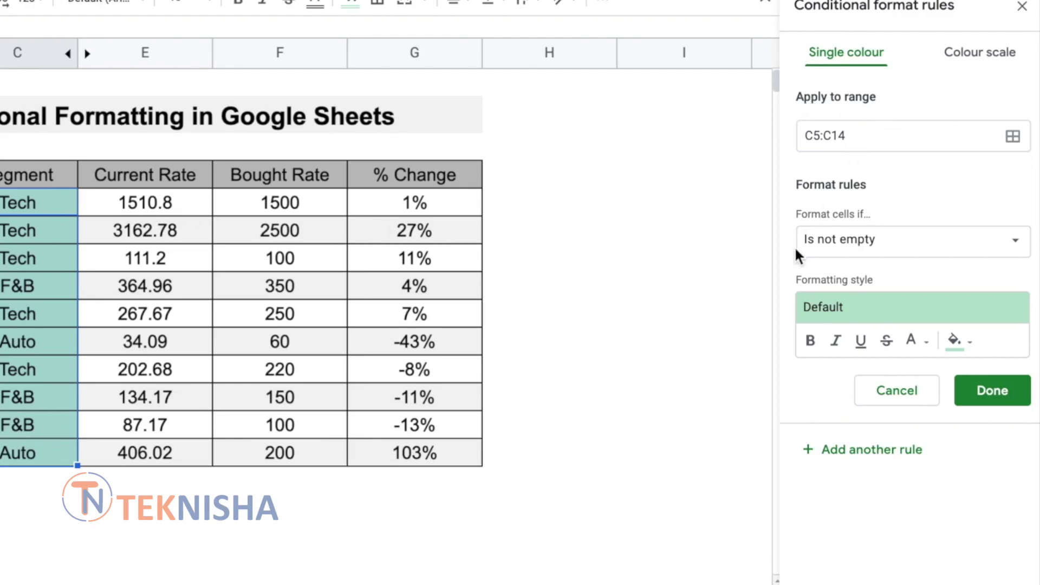
{"action": "left_click", "coordinate": [920, 254]}
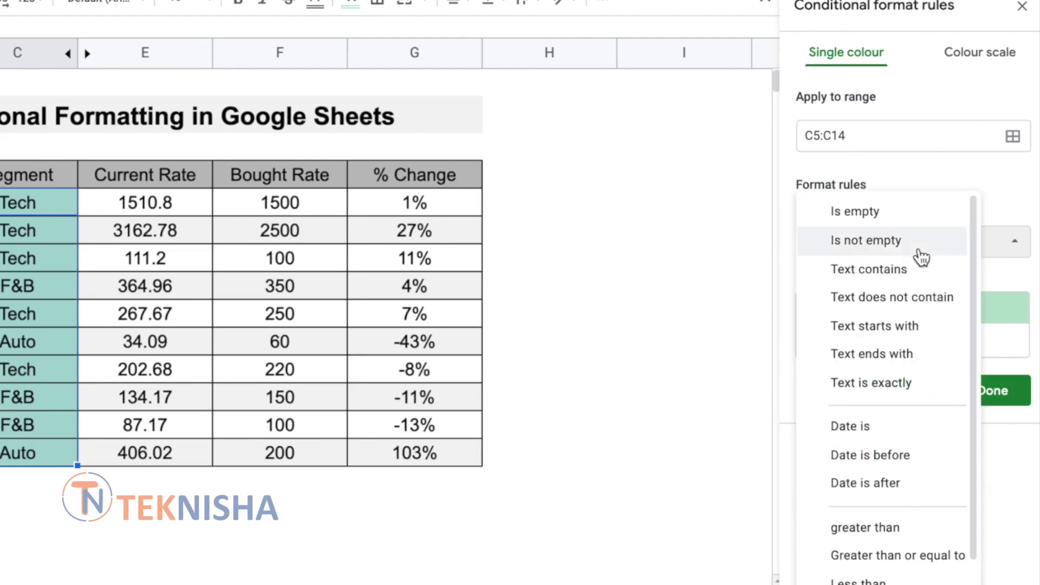
{"action": "scroll", "coordinate": [910, 477], "scroll_direction": "down", "scroll_amount": 2}
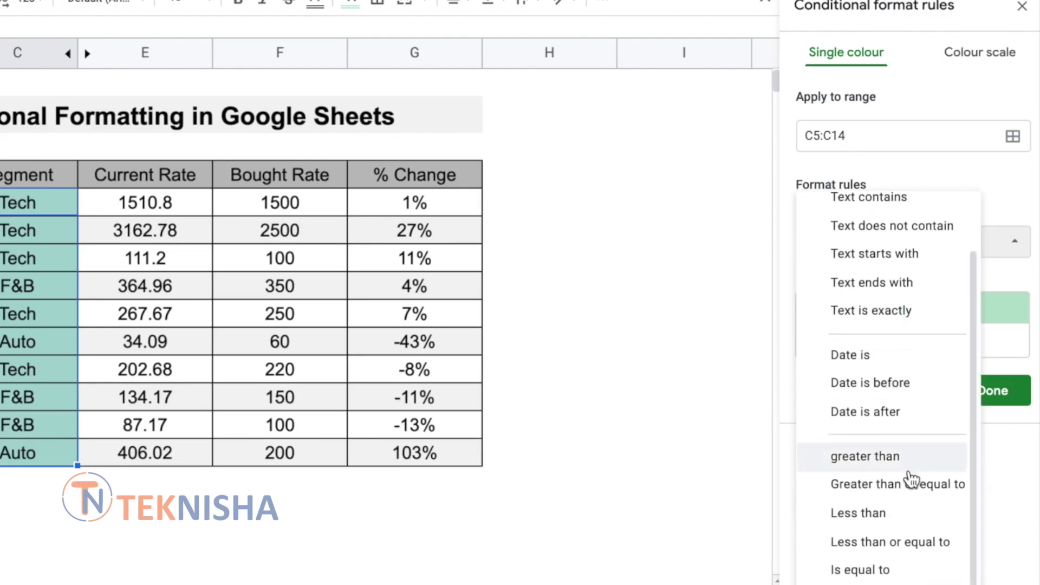
{"action": "left_click", "coordinate": [878, 569]}
{"action": "left_click", "coordinate": [860, 288]}
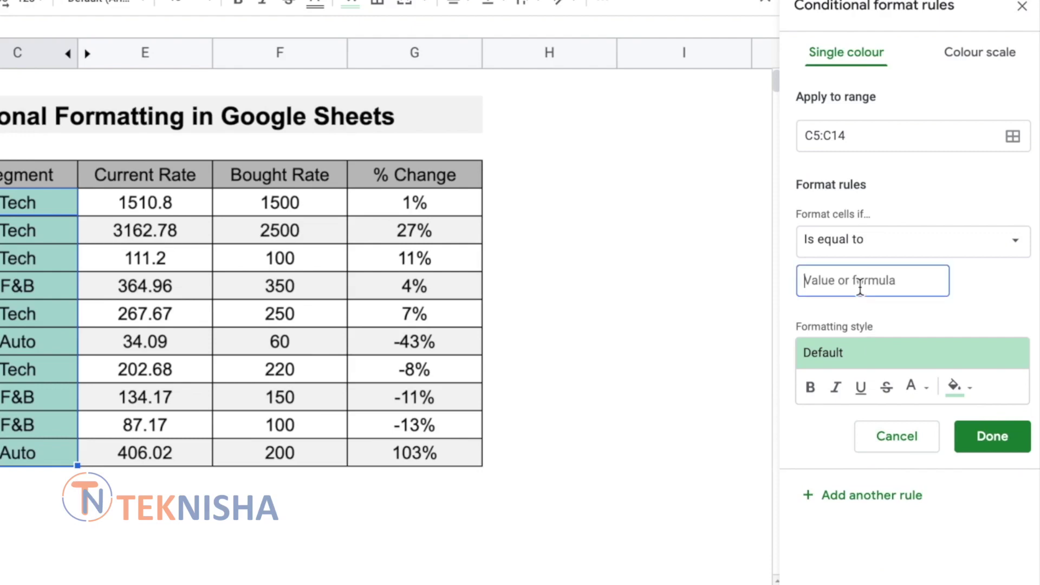
{"action": "type", "text": "Te"}
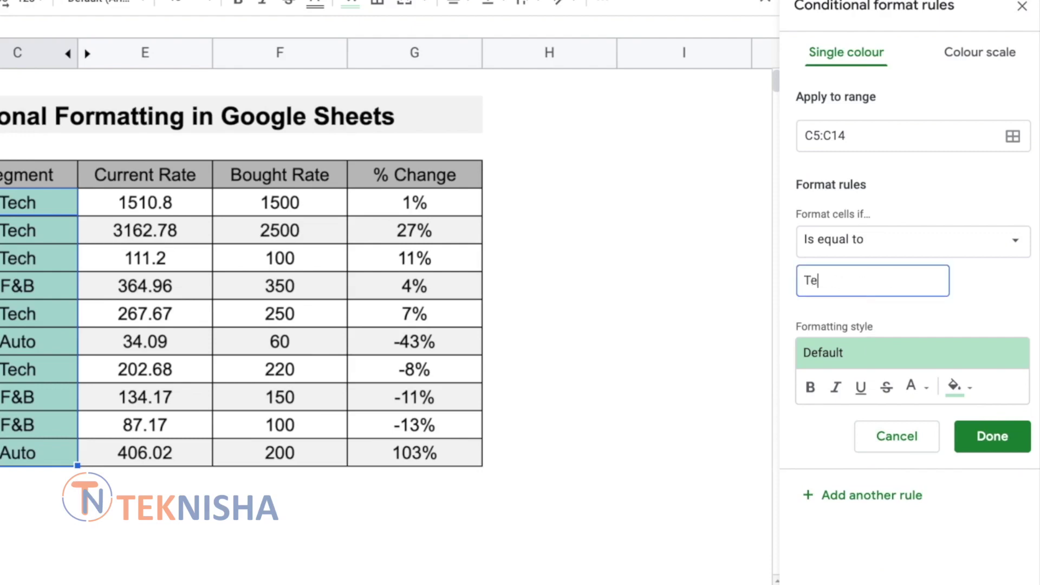
{"action": "type", "text": "ch"}
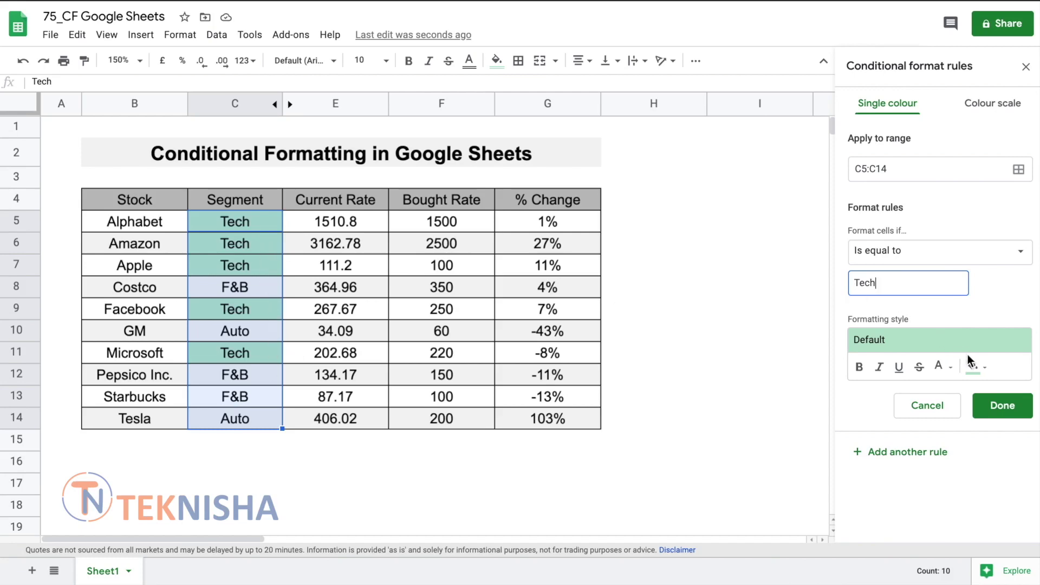
Step: Set the Tech rule's formatting style to the yellow fill preset and save the rule
{"action": "left_click", "coordinate": [983, 370]}
{"action": "left_click", "coordinate": [983, 370]}
{"action": "left_click", "coordinate": [994, 344]}
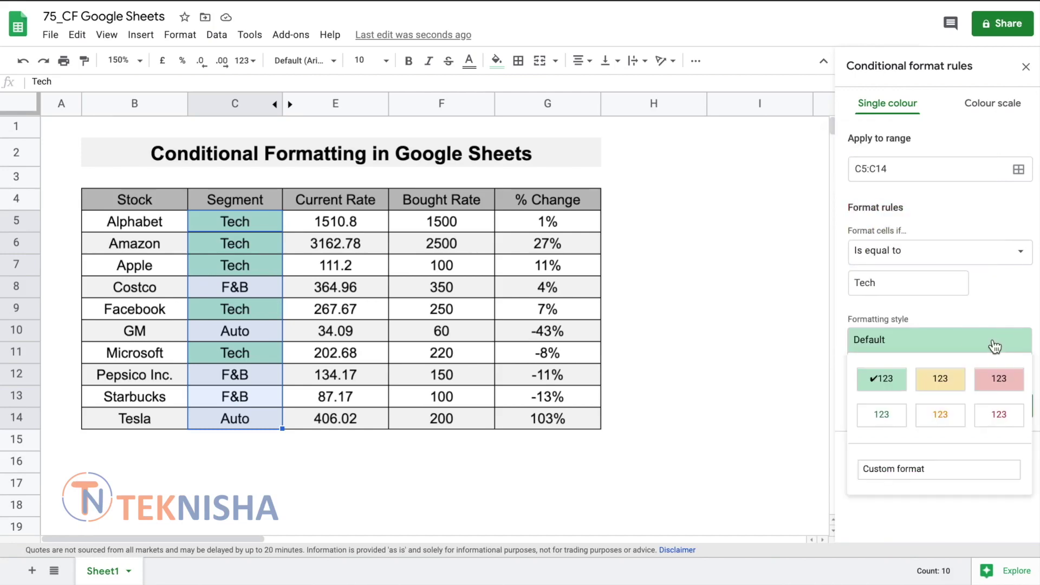
{"action": "left_click", "coordinate": [943, 374]}
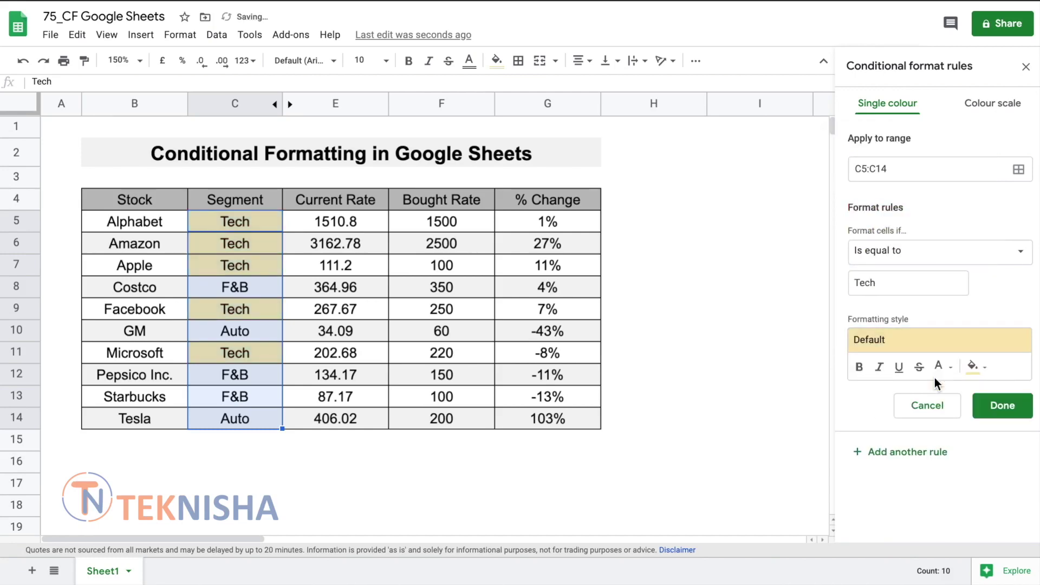
{"action": "left_click", "coordinate": [1003, 405]}
{"action": "left_click", "coordinate": [712, 384]}
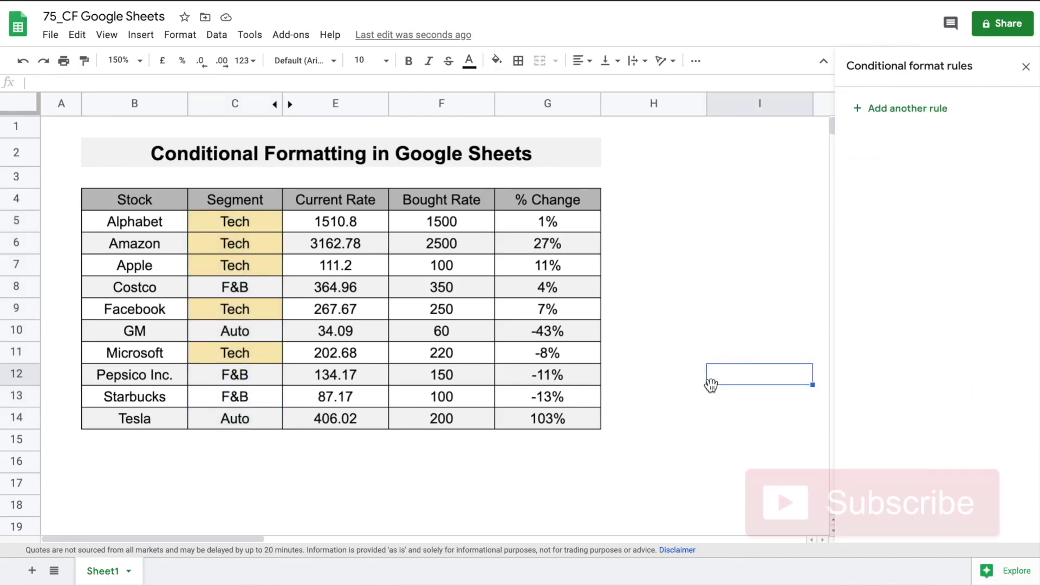
Step: Edit the existing Segment column rule so it highlights cells equal to F&B, and save it
{"action": "left_click", "coordinate": [258, 220]}
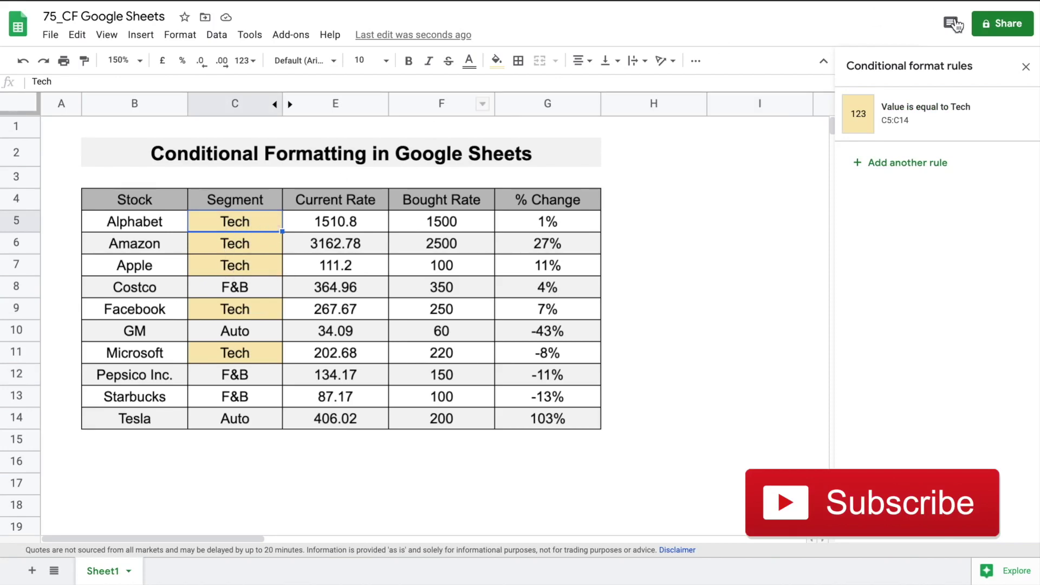
{"action": "left_click", "coordinate": [933, 119]}
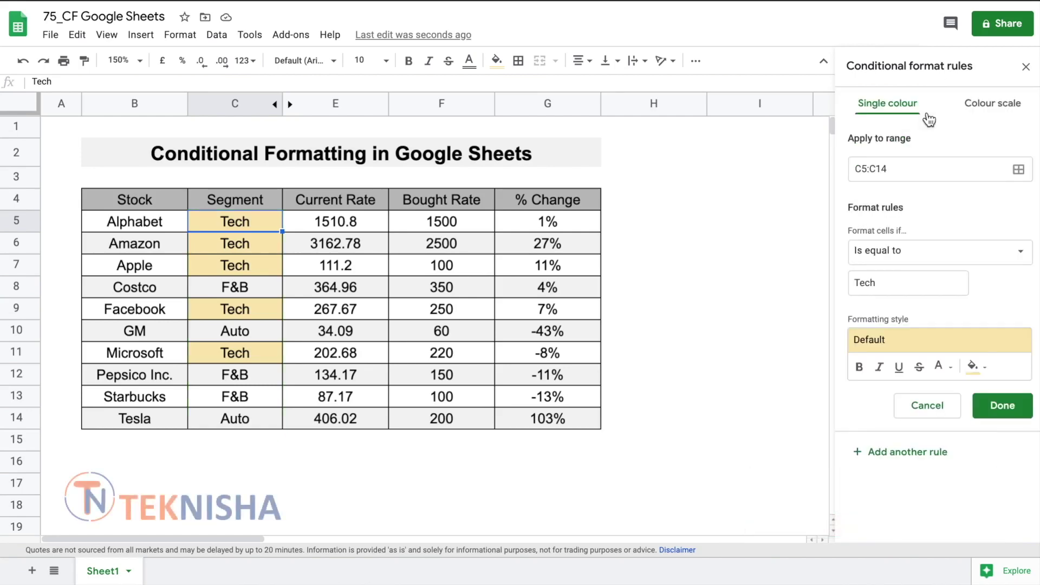
{"action": "left_click_drag", "start_coordinate": [883, 288], "coordinate": [837, 286]}
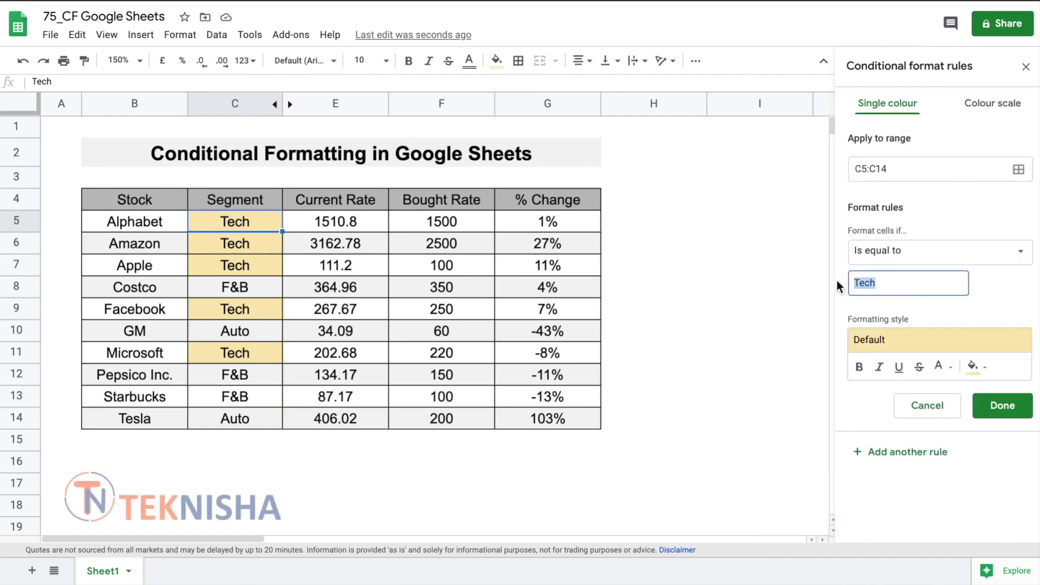
{"action": "type", "text": "F"}
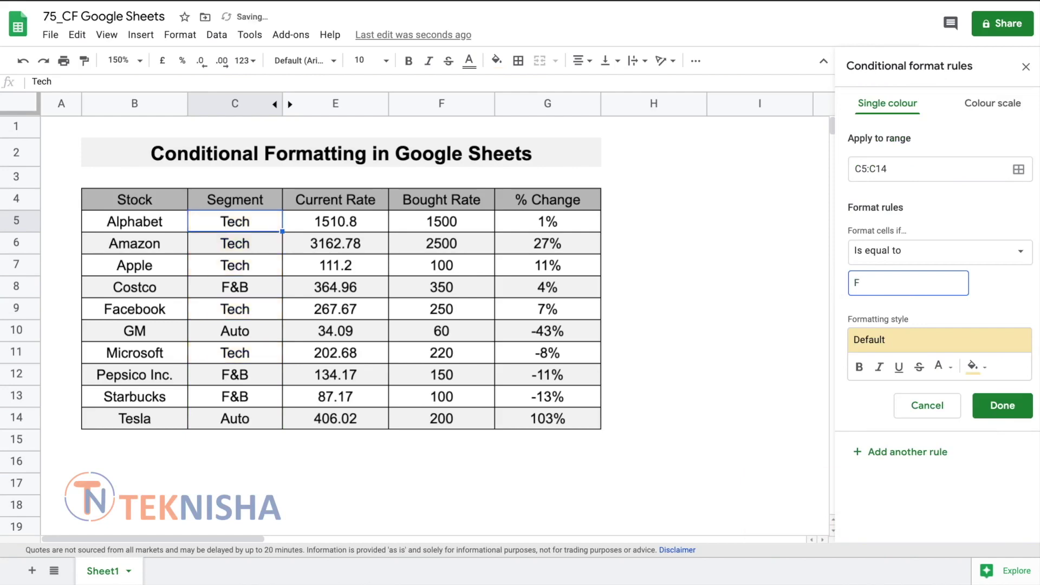
{"action": "type", "text": "&B"}
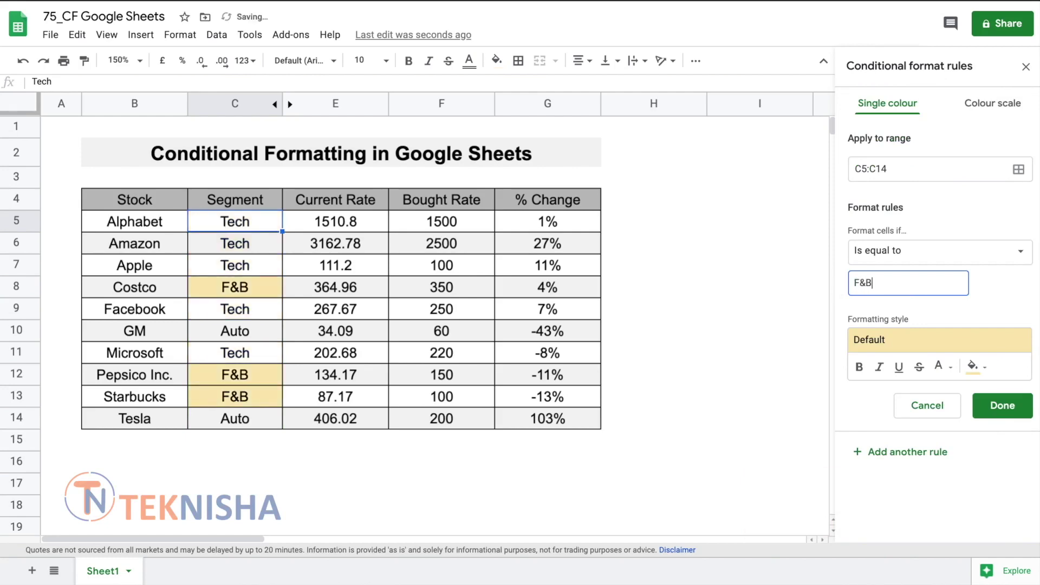
{"action": "left_click", "coordinate": [1007, 404]}
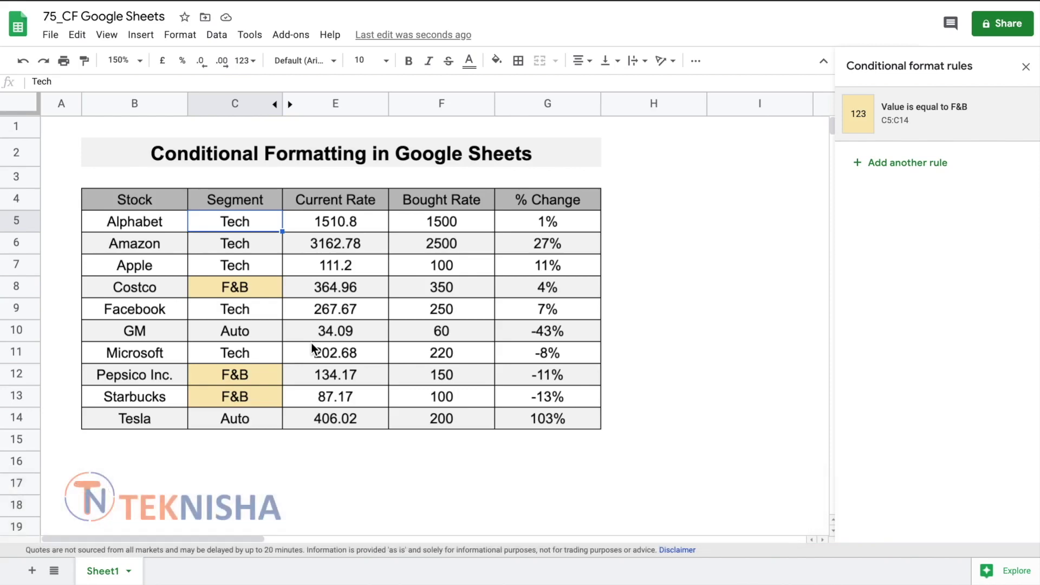
Step: Delete the F&B conditional format rule from the Segment column
{"action": "key", "text": "Up"}
{"action": "key", "text": "Up"}
{"action": "key", "text": "Up"}
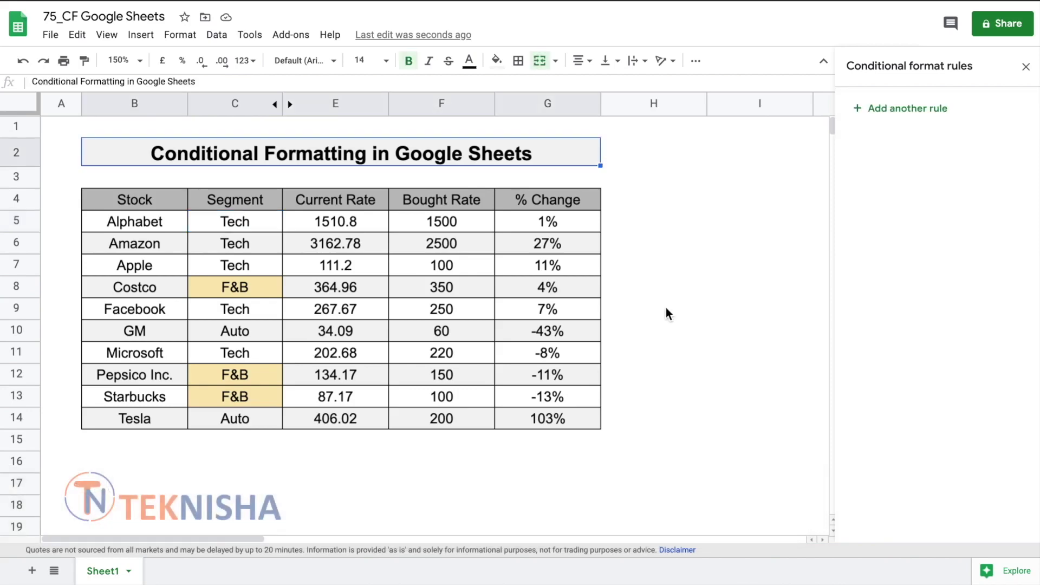
{"action": "left_click", "coordinate": [223, 221]}
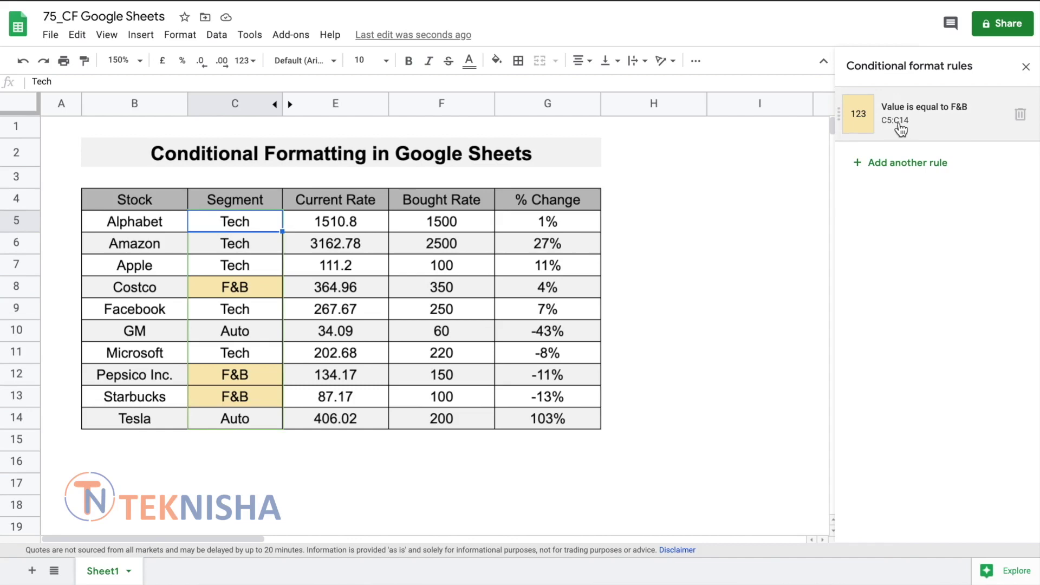
{"action": "left_click", "coordinate": [1021, 116]}
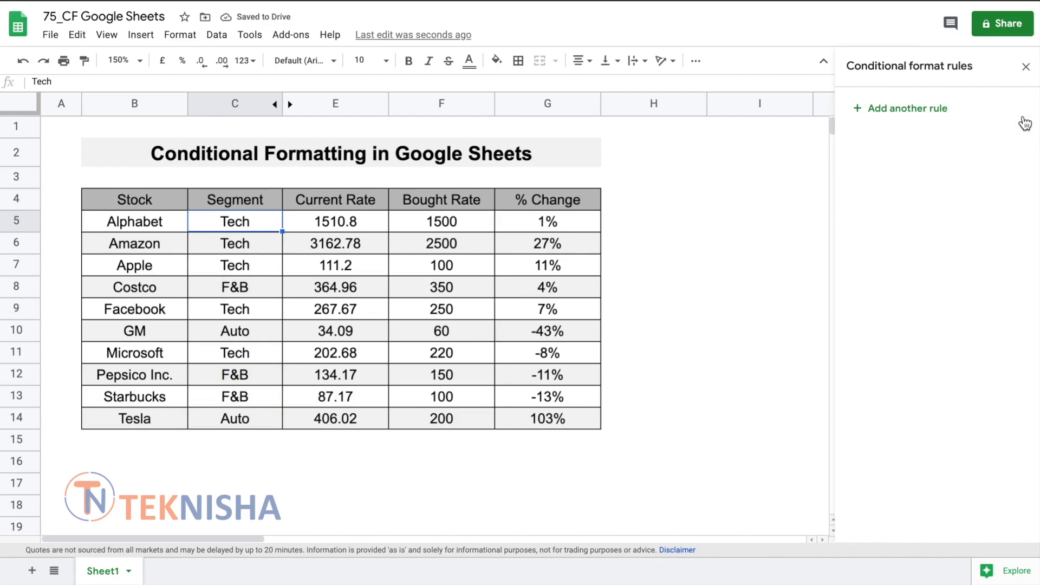
Step: Enter Tech in cell I2 as the comparison value for the Segment column
{"action": "left_click", "coordinate": [731, 159]}
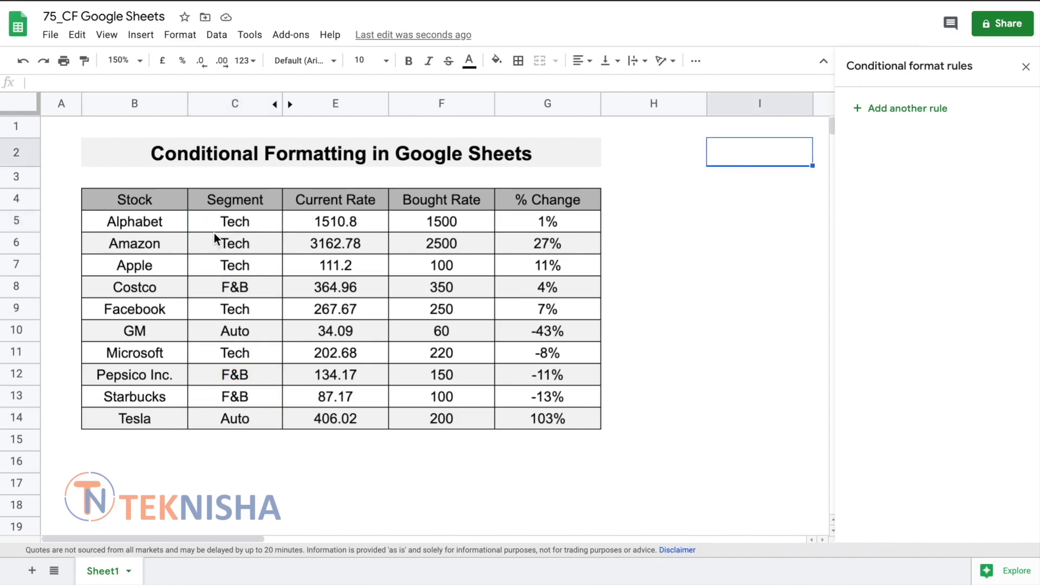
{"action": "left_click_drag", "start_coordinate": [245, 222], "coordinate": [255, 428]}
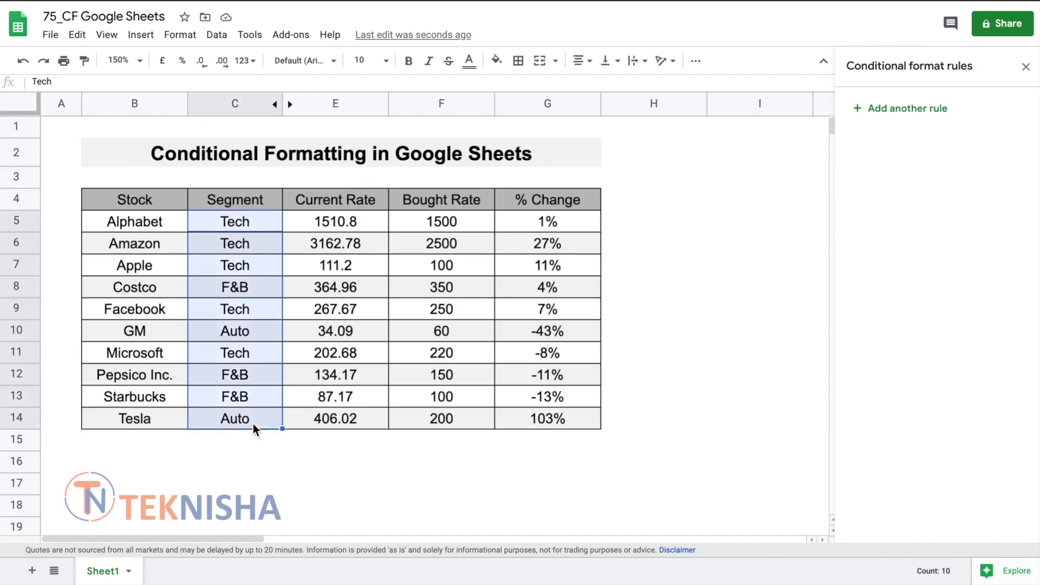
{"action": "left_click", "coordinate": [748, 158]}
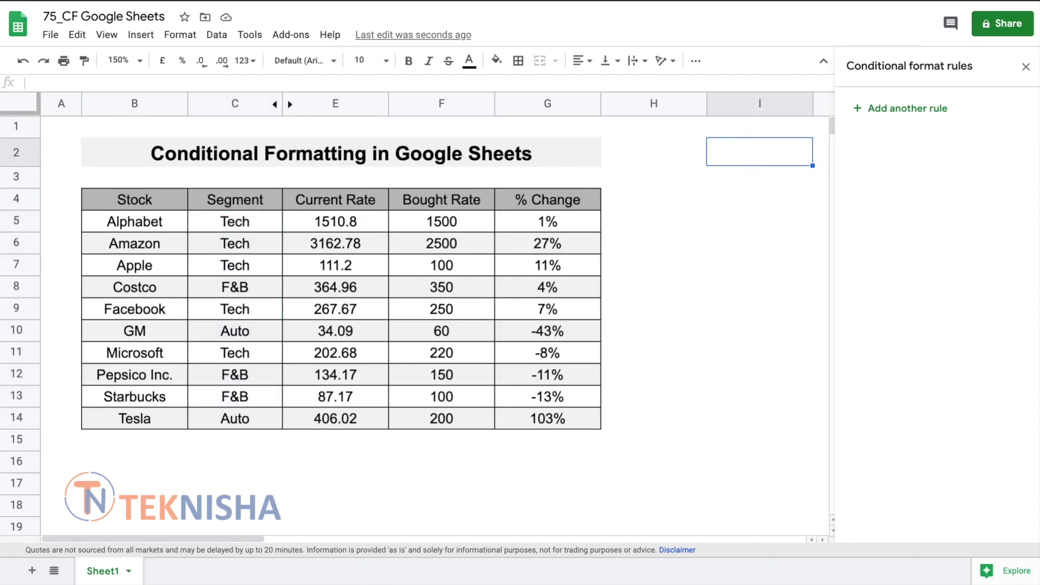
{"action": "type", "text": "Tech"}
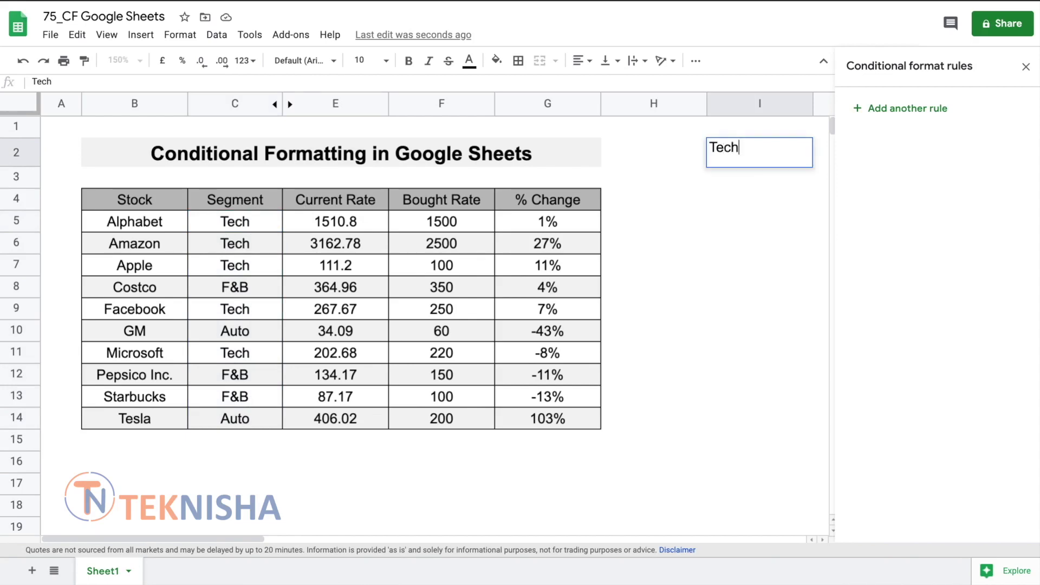
{"action": "key", "text": "Return"}
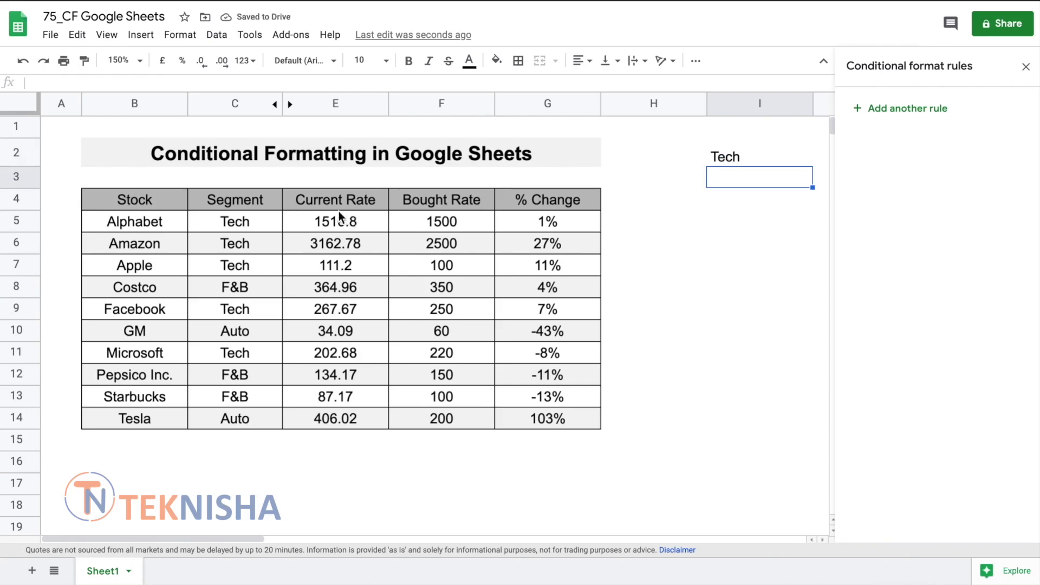
Step: Create a conditional format rule for C5:C14 using Is equal to with the absolute reference =$I$2 and the default green style
{"action": "left_click_drag", "start_coordinate": [257, 217], "coordinate": [233, 420]}
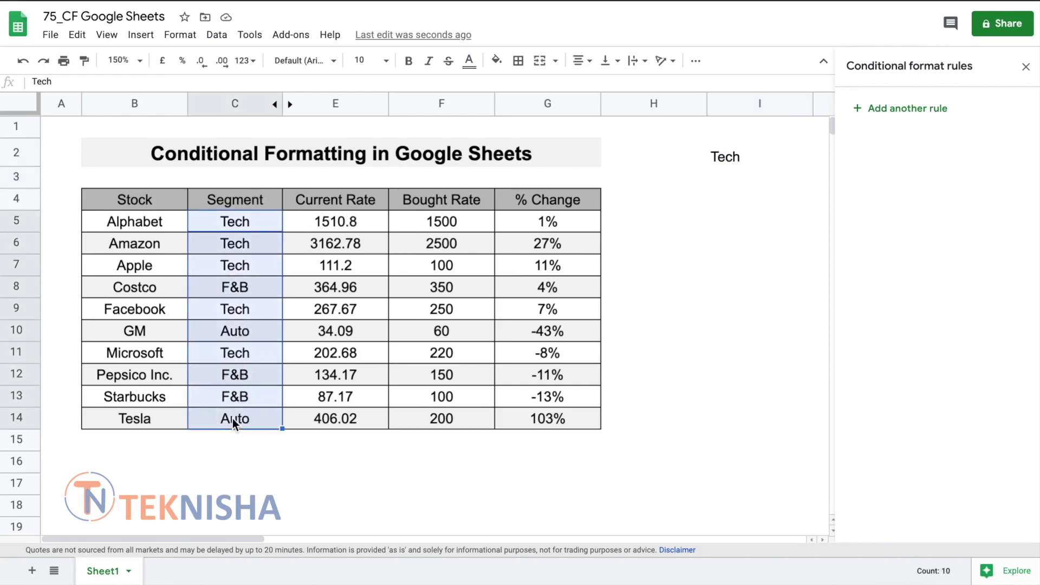
{"action": "left_click", "coordinate": [180, 36]}
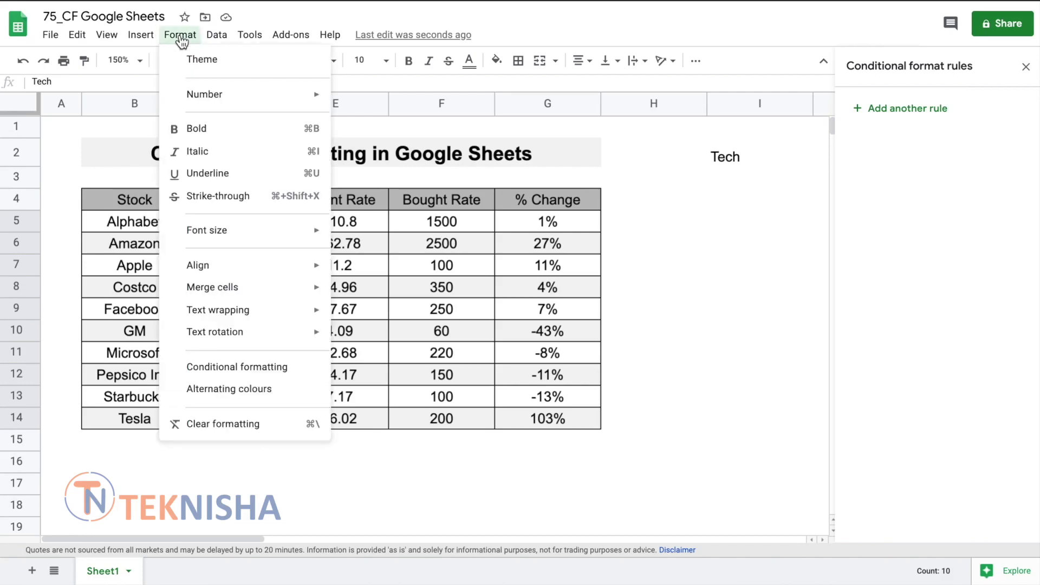
{"action": "left_click", "coordinate": [236, 368]}
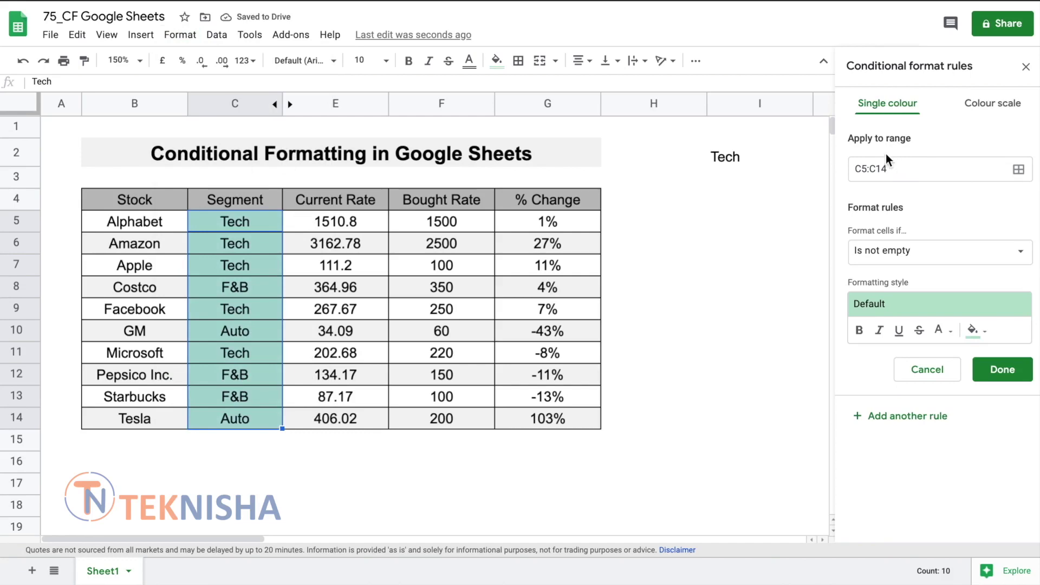
{"action": "left_click", "coordinate": [914, 250]}
{"action": "scroll", "coordinate": [934, 433], "scroll_direction": "down", "scroll_amount": 3}
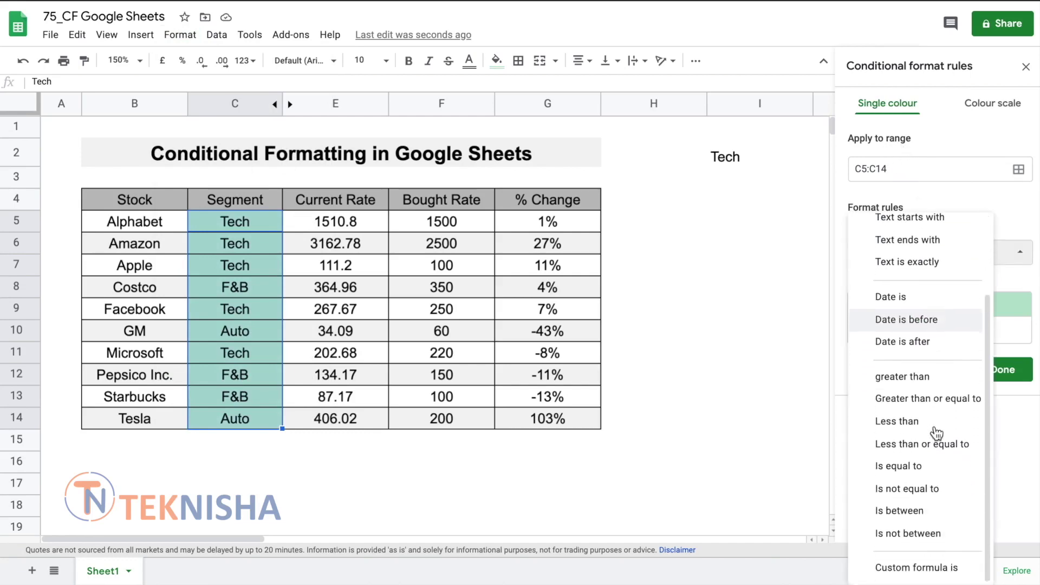
{"action": "left_click", "coordinate": [912, 466]}
{"action": "left_click", "coordinate": [884, 282]}
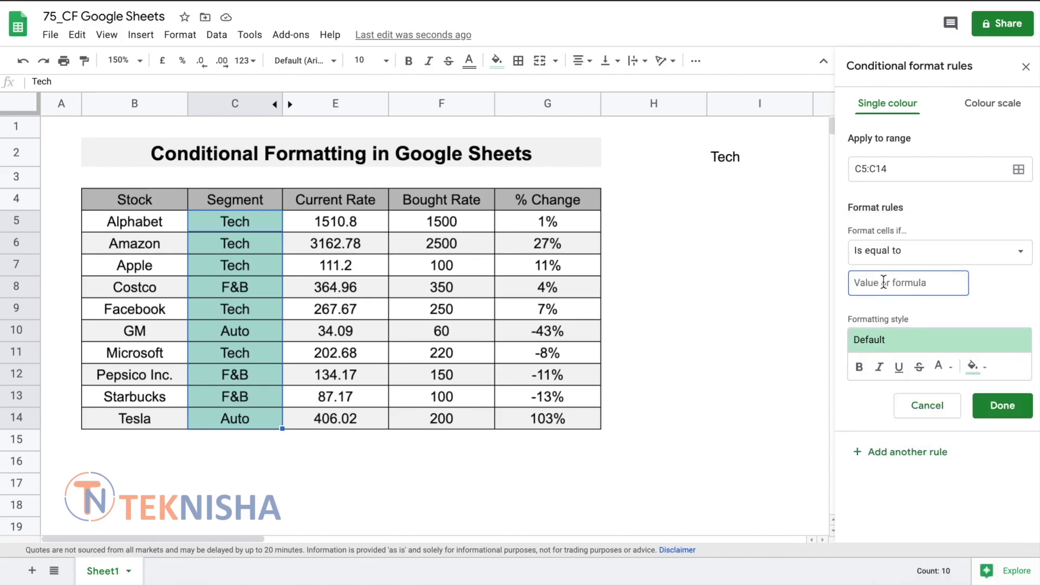
{"action": "type", "text": "="}
{"action": "left_click", "coordinate": [870, 281]}
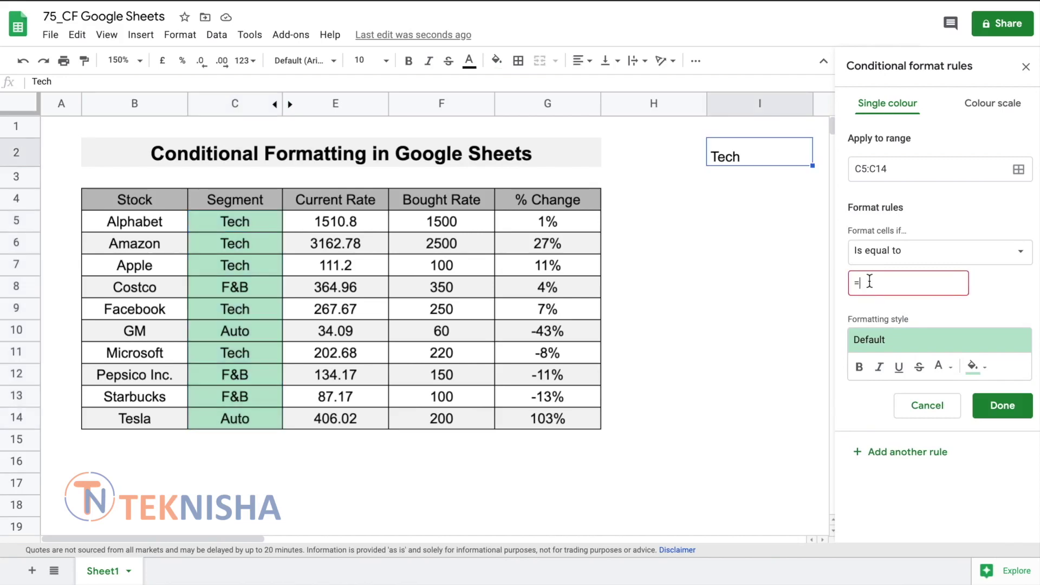
{"action": "type", "text": "$I$2"}
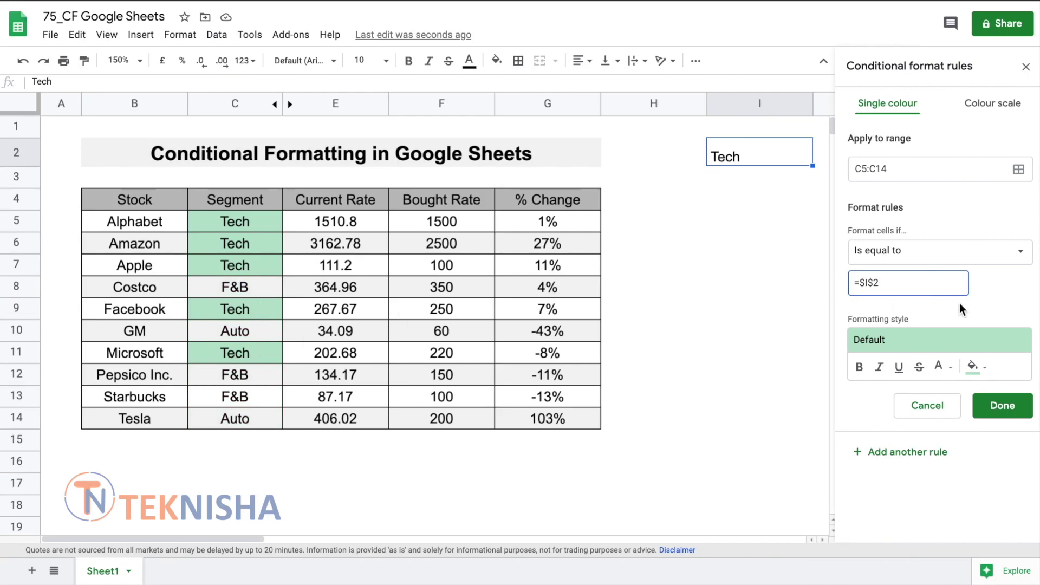
Step: Try the relative reference =I2 as the rule's comparison value, and restore the absolute reference =$I$2
{"action": "left_click", "coordinate": [873, 284]}
{"action": "key", "text": "BackSpace"}
{"action": "key", "text": "BackSpace"}
{"action": "key", "text": "BackSpace"}
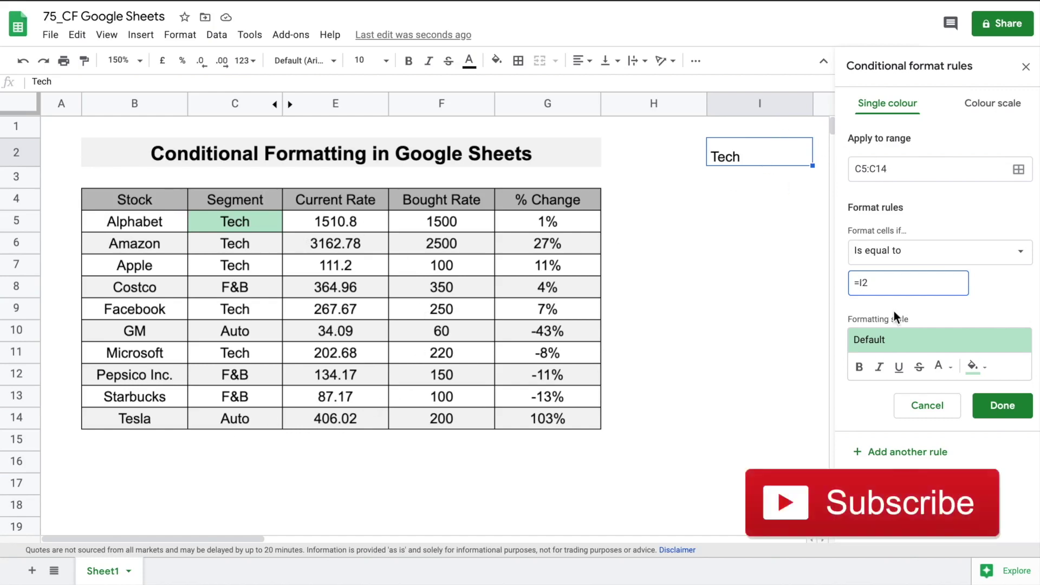
{"action": "type", "text": "$I"}
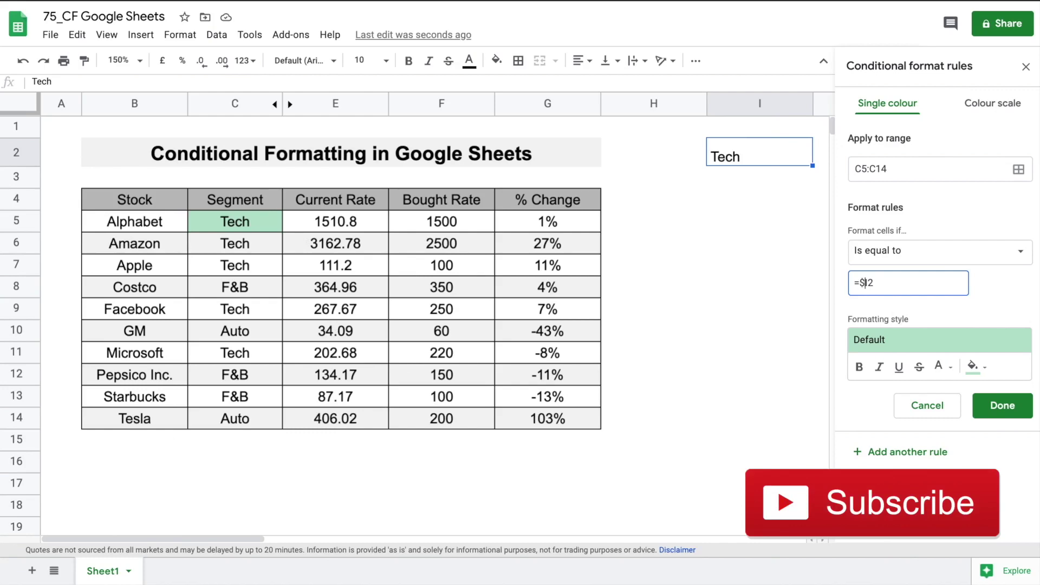
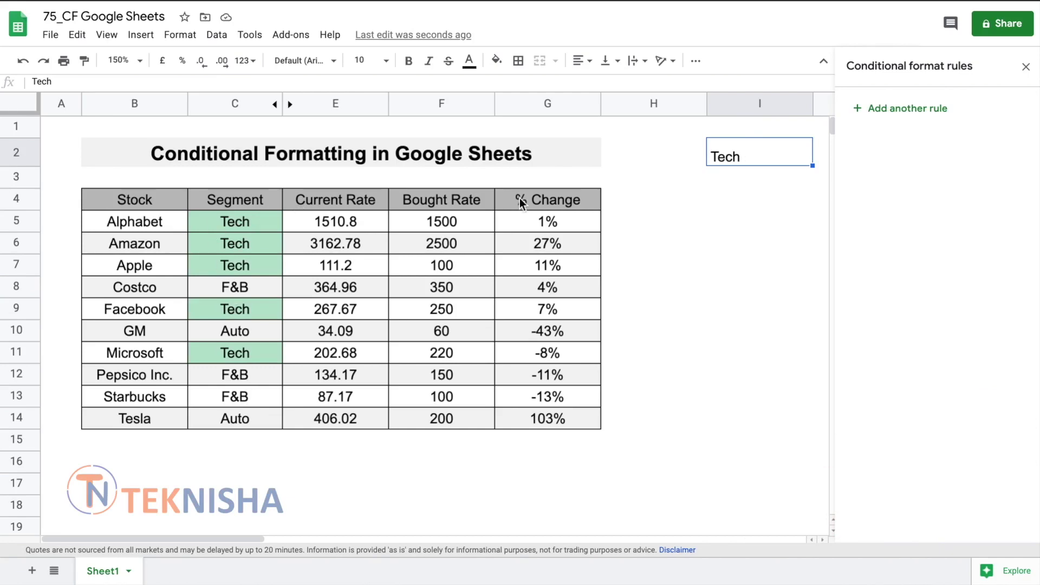
Step: Test the Segment column rule by replacing the value in cell I2 with F&B and with Auto
{"action": "left_click_drag", "start_coordinate": [753, 156], "coordinate": [704, 155]}
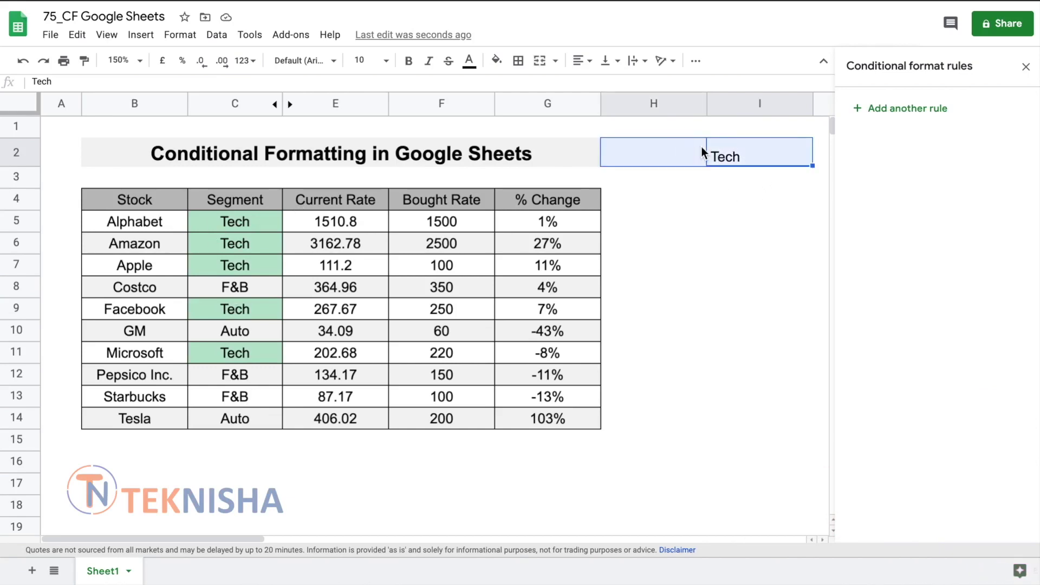
{"action": "left_click", "coordinate": [742, 155]}
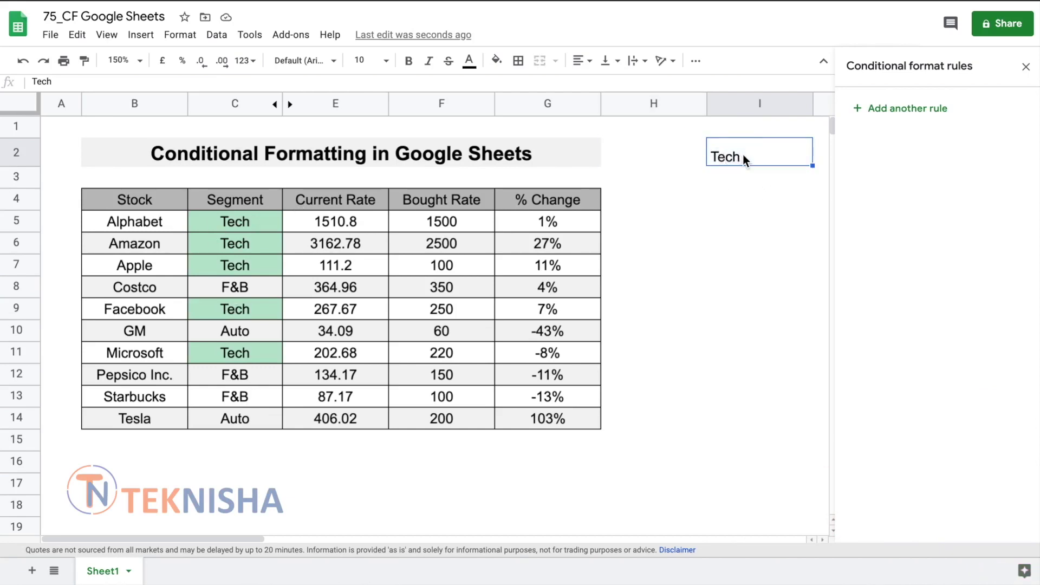
{"action": "key", "text": "Delete"}
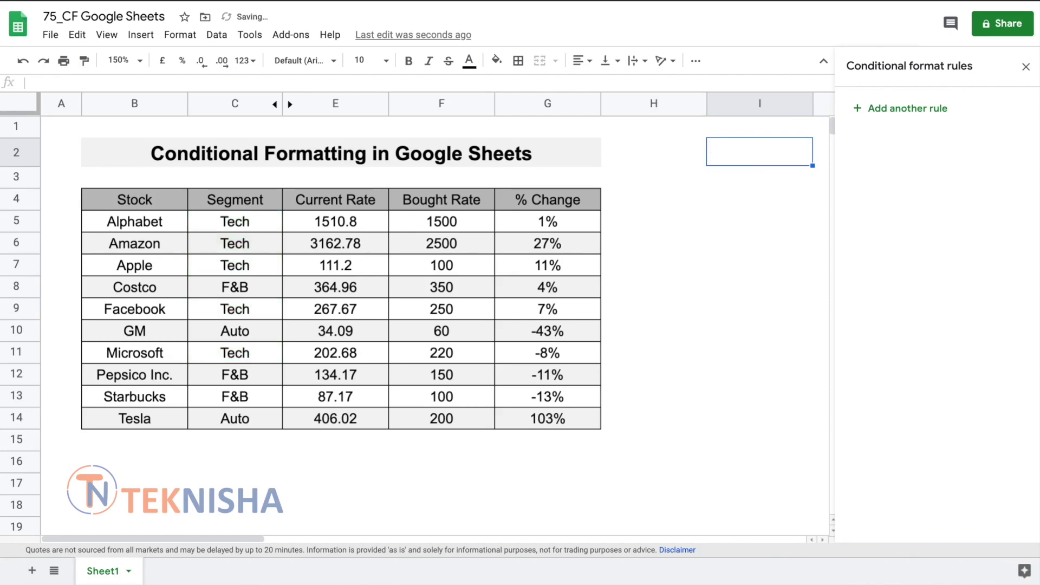
{"action": "type", "text": "F&B"}
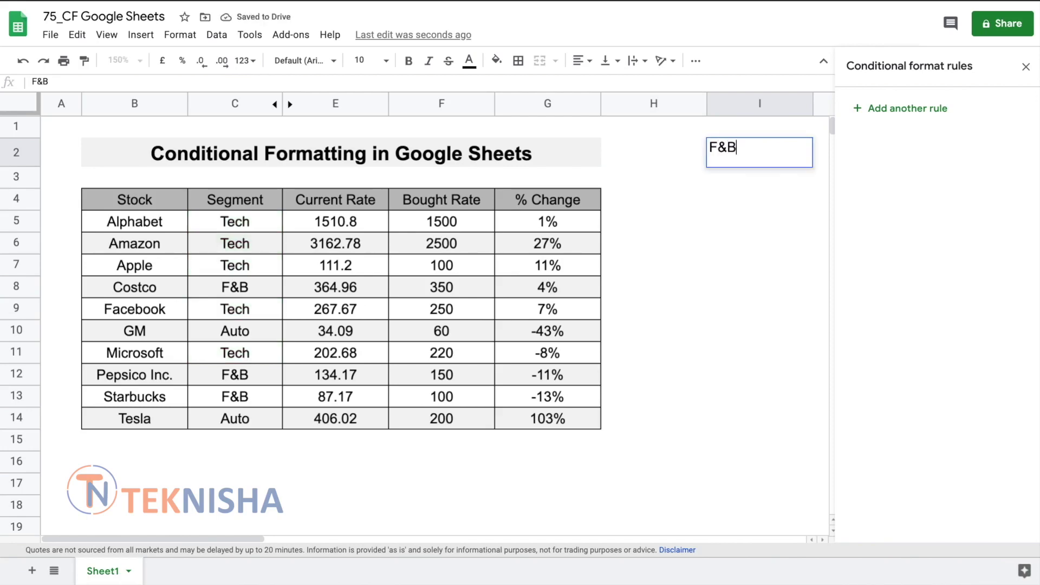
{"action": "key", "text": "Return"}
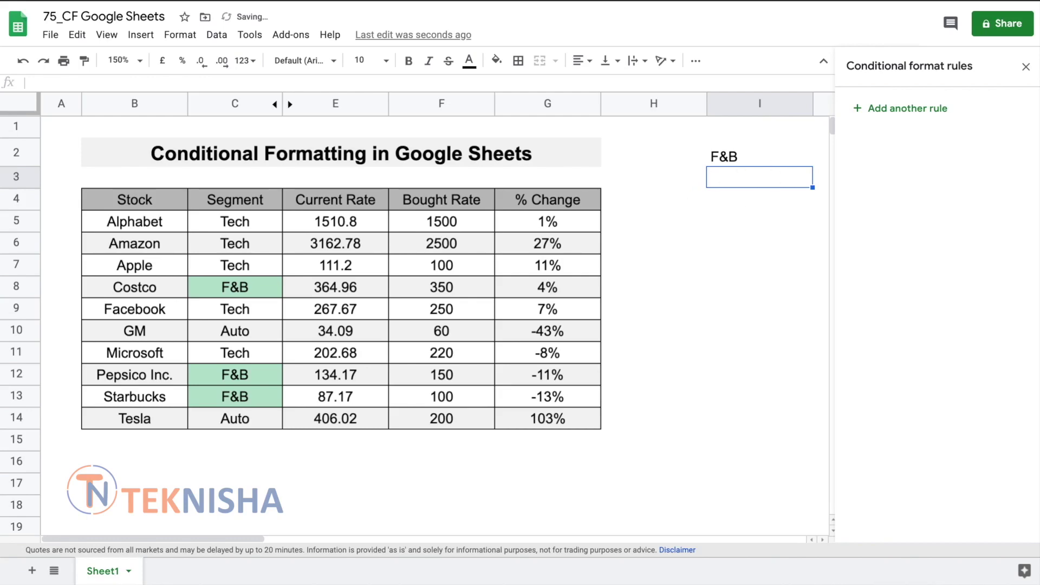
{"action": "left_click", "coordinate": [760, 156]}
{"action": "type", "text": "Auto"}
{"action": "key", "text": "Return"}
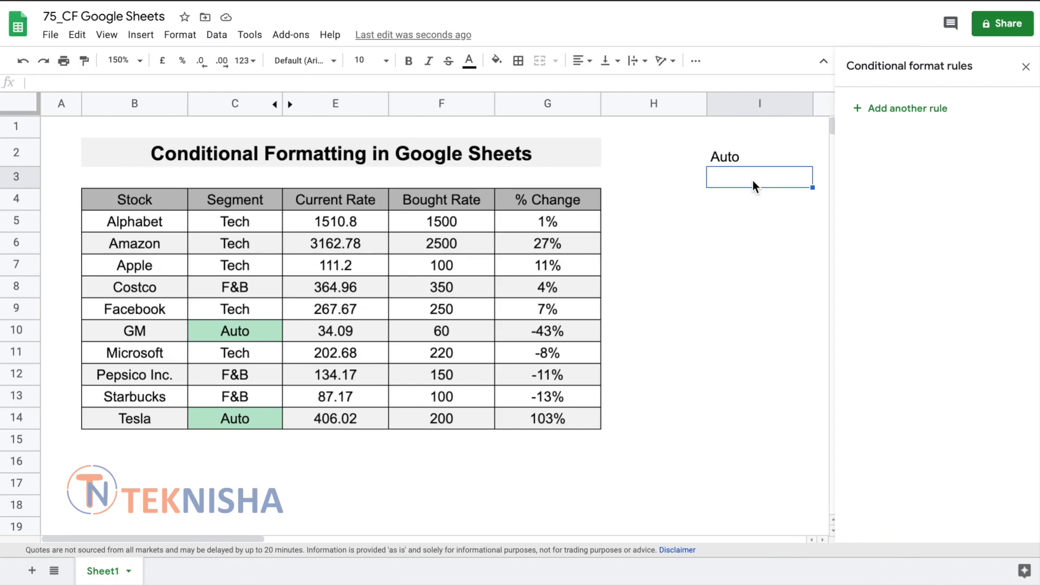
Step: Add data validation to cell I2 with a drop-down list of the items Tech, F&B and Auto
{"action": "left_click", "coordinate": [753, 155]}
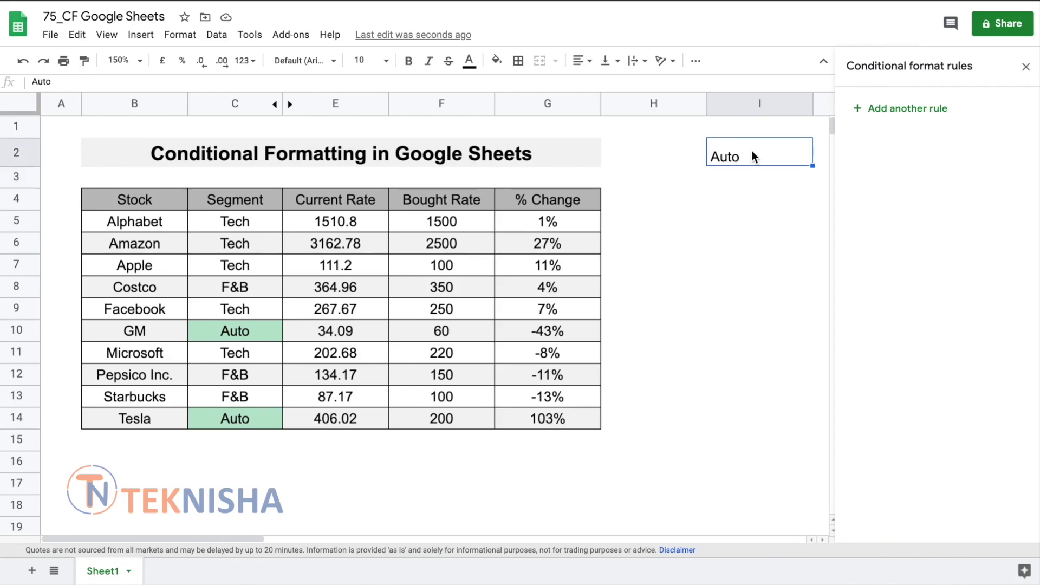
{"action": "left_click", "coordinate": [218, 36]}
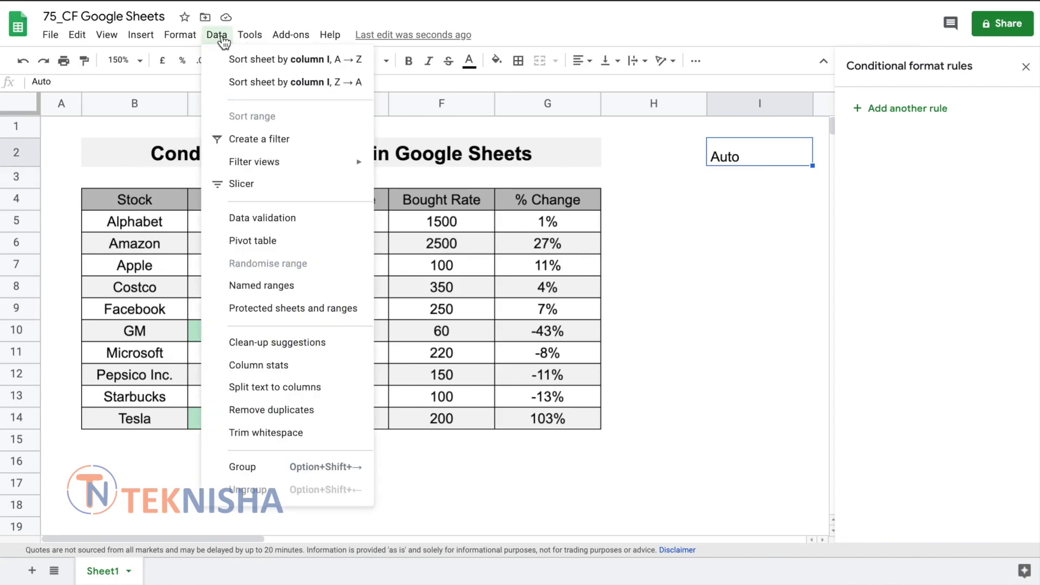
{"action": "left_click", "coordinate": [276, 219]}
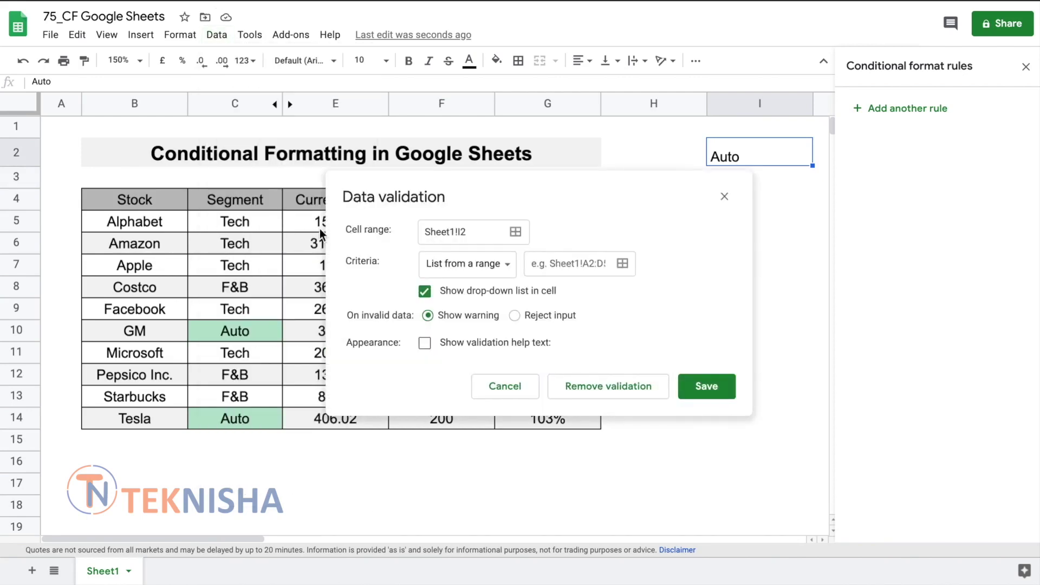
{"action": "left_click", "coordinate": [508, 267]}
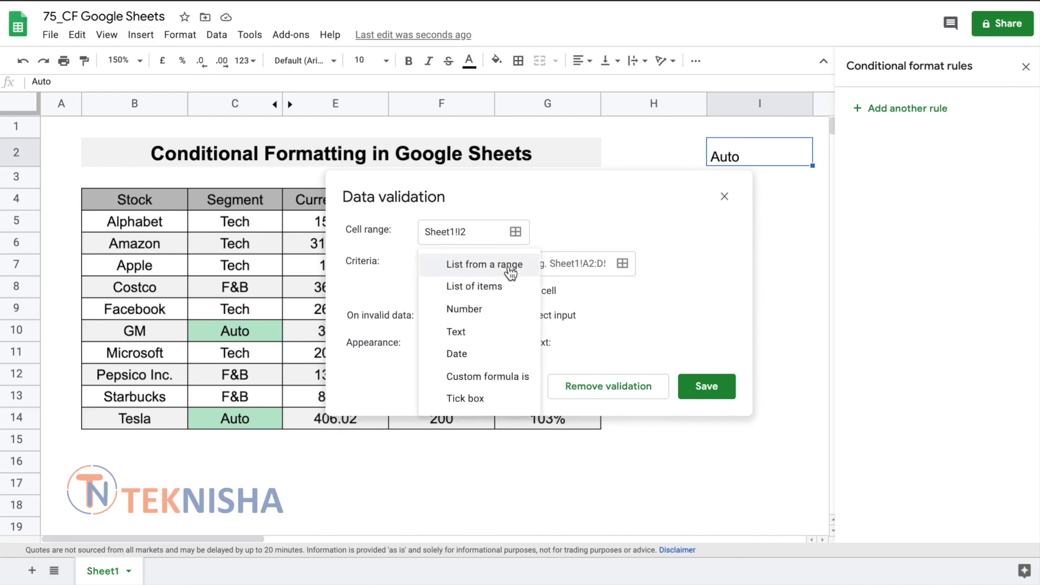
{"action": "left_click", "coordinate": [491, 287]}
{"action": "left_click", "coordinate": [539, 263]}
{"action": "type", "text": "Tec"}
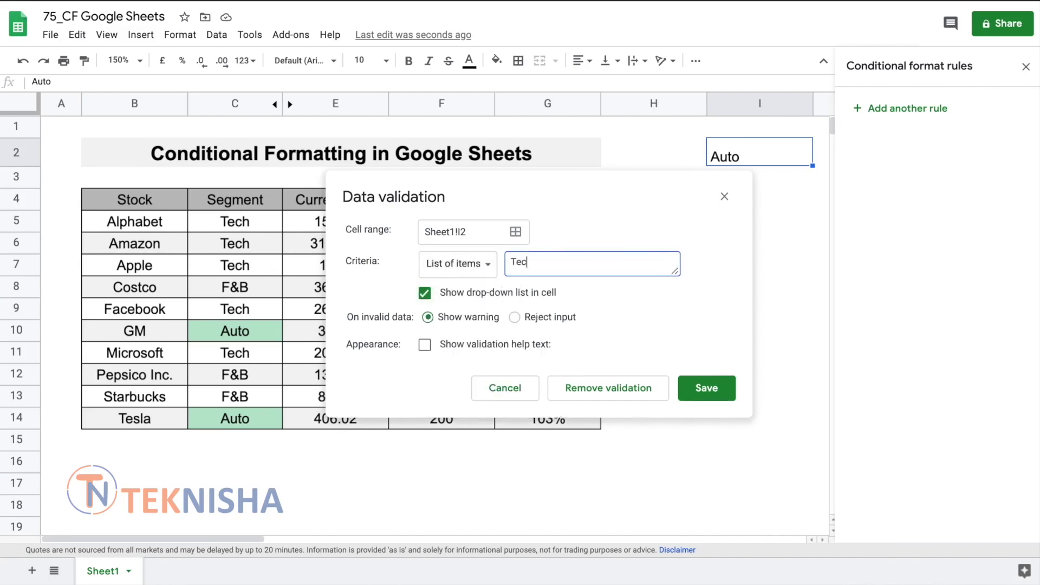
{"action": "type", "text": "h,F&B,Auto"}
{"action": "left_click", "coordinate": [714, 394]}
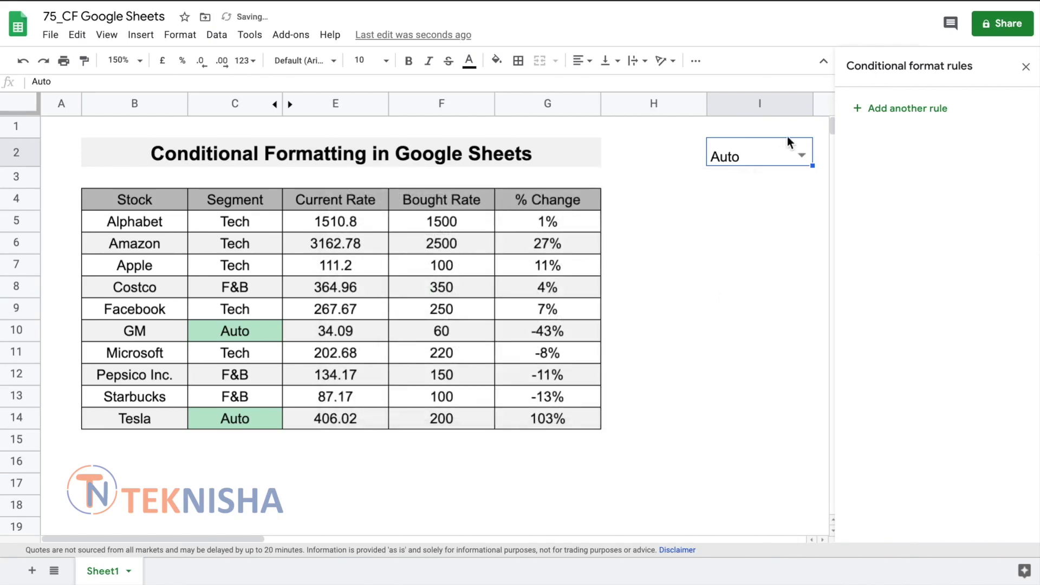
Step: Change the formatting style of the Segment column rule for C5:C14 to the default yellow fill
{"action": "left_click", "coordinate": [252, 225]}
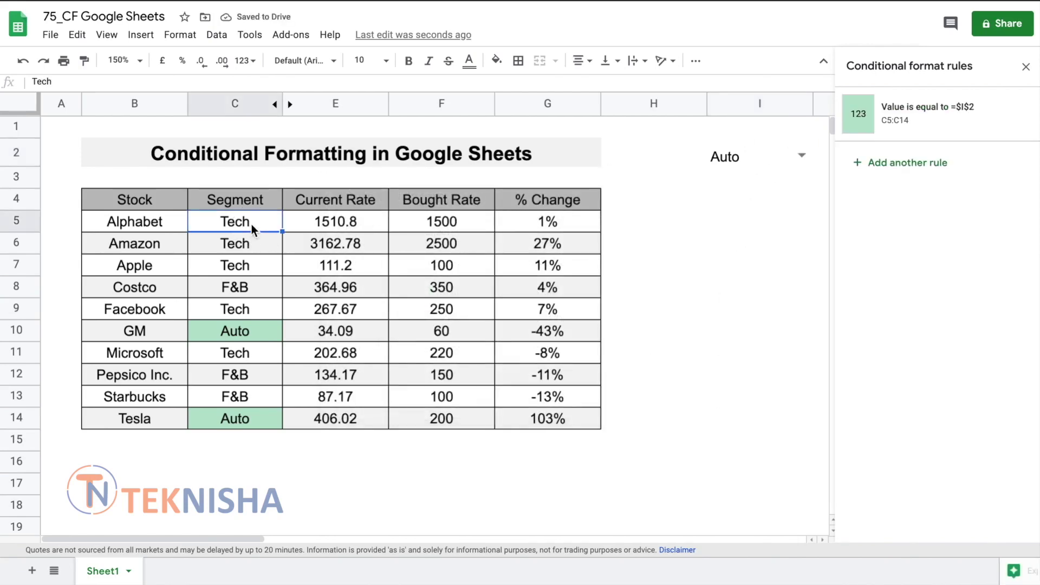
{"action": "left_click", "coordinate": [943, 116]}
{"action": "left_click", "coordinate": [947, 346]}
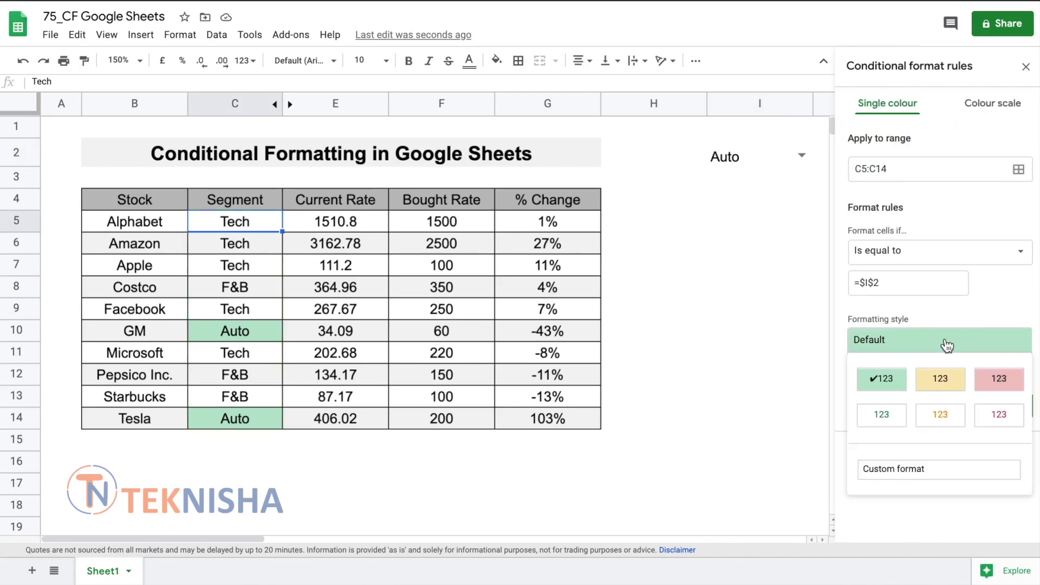
{"action": "left_click", "coordinate": [939, 378]}
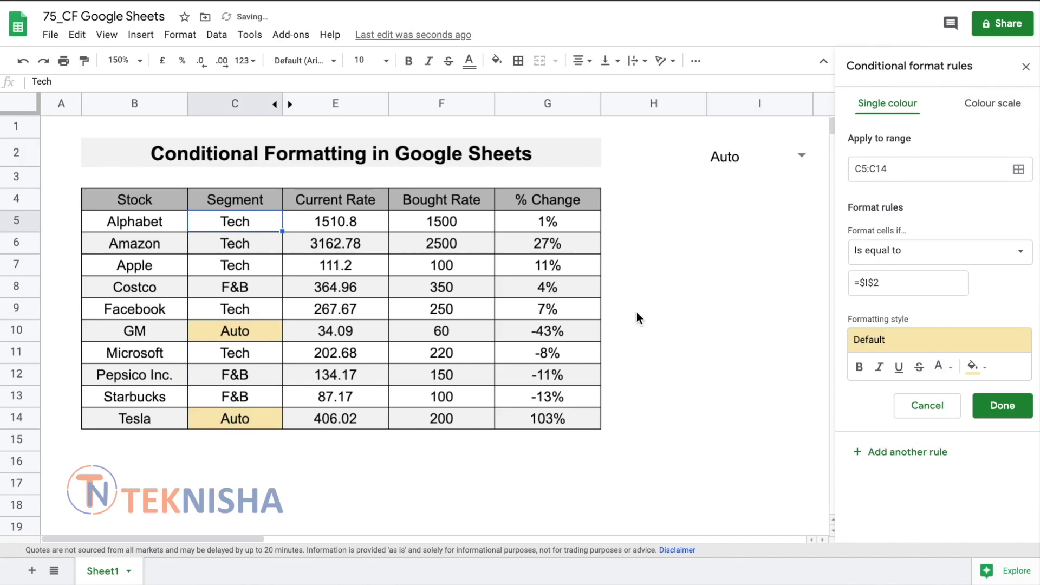
{"action": "left_click", "coordinate": [1003, 406]}
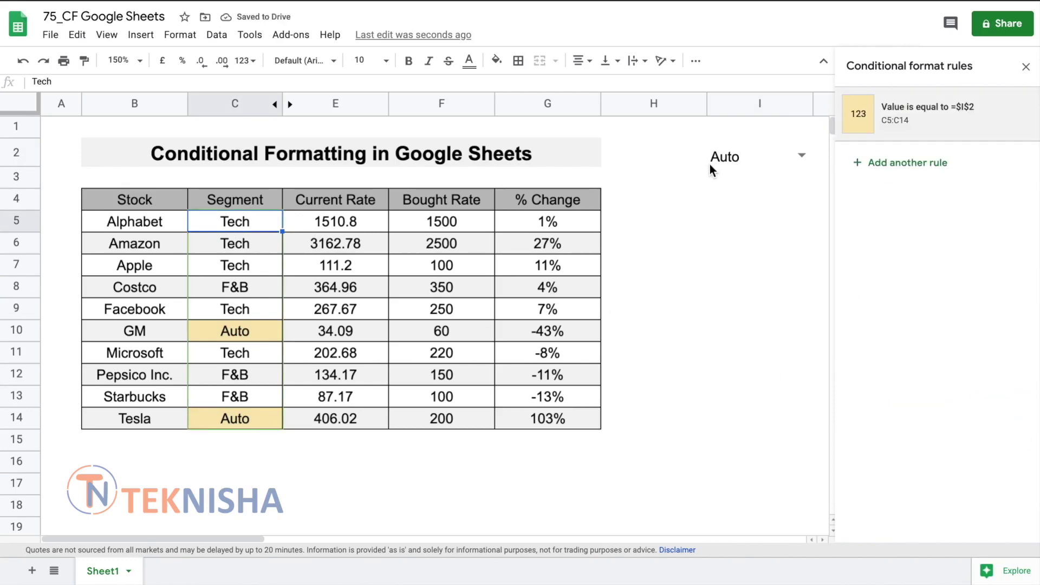
Step: Test the drop-down list in cell I2 by choosing Tech, followed by F&B
{"action": "left_click", "coordinate": [802, 155]}
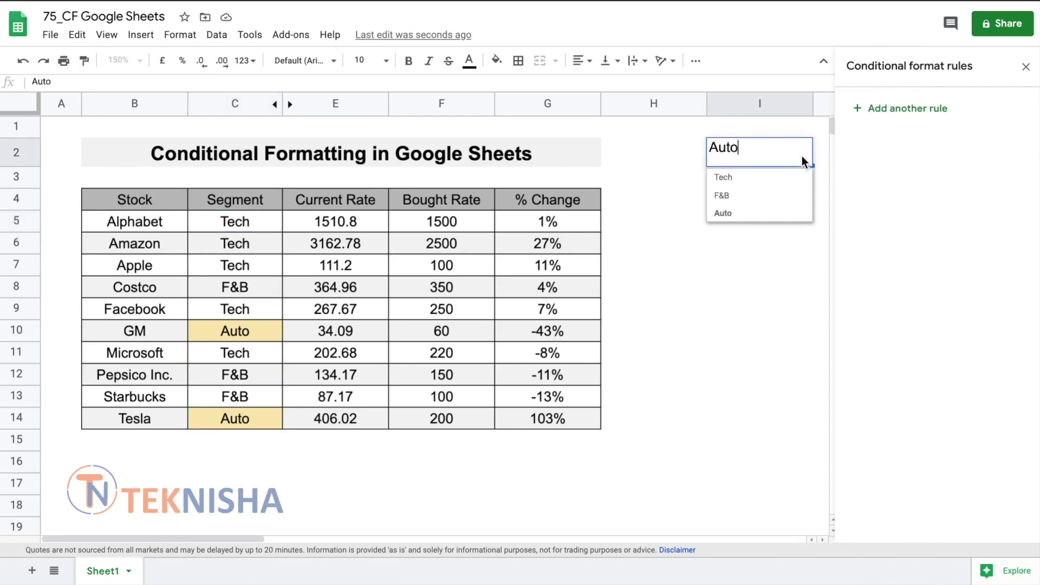
{"action": "left_click", "coordinate": [739, 178]}
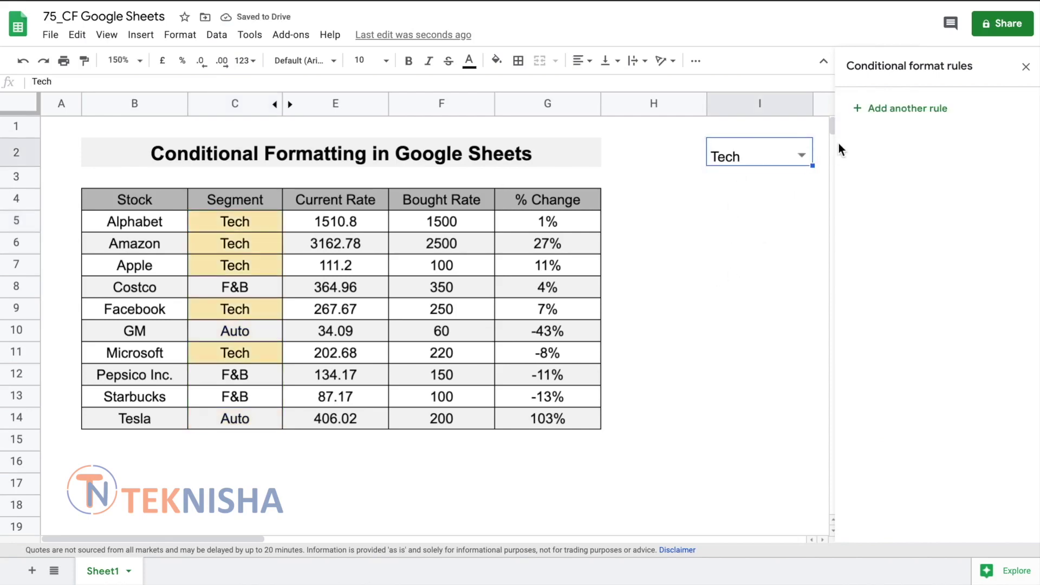
{"action": "left_click", "coordinate": [802, 156]}
{"action": "left_click", "coordinate": [727, 196]}
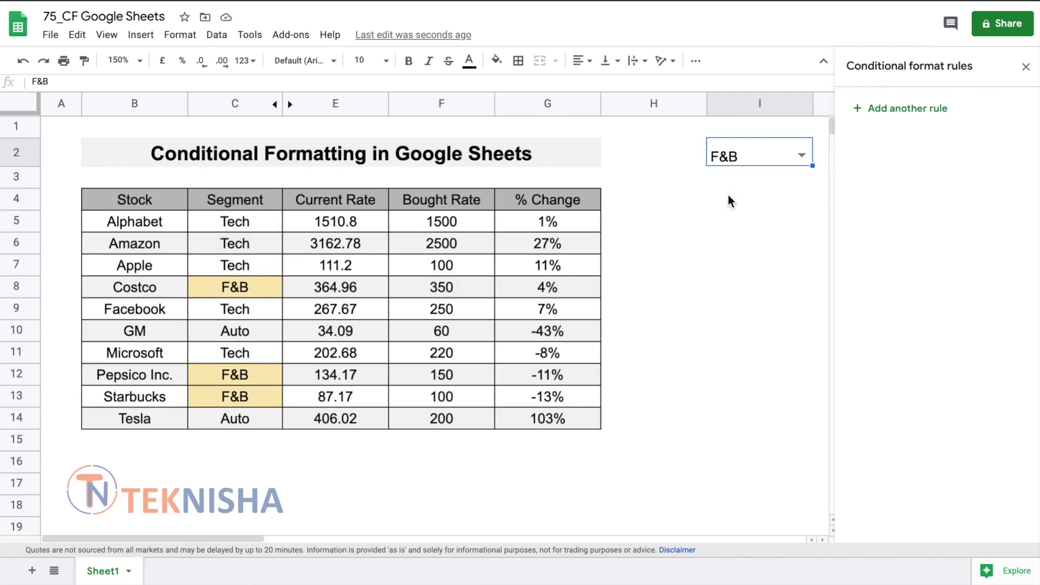
Step: Delete the conditional format rule comparing C5:C14 with =$I$2
{"action": "left_click", "coordinate": [347, 243]}
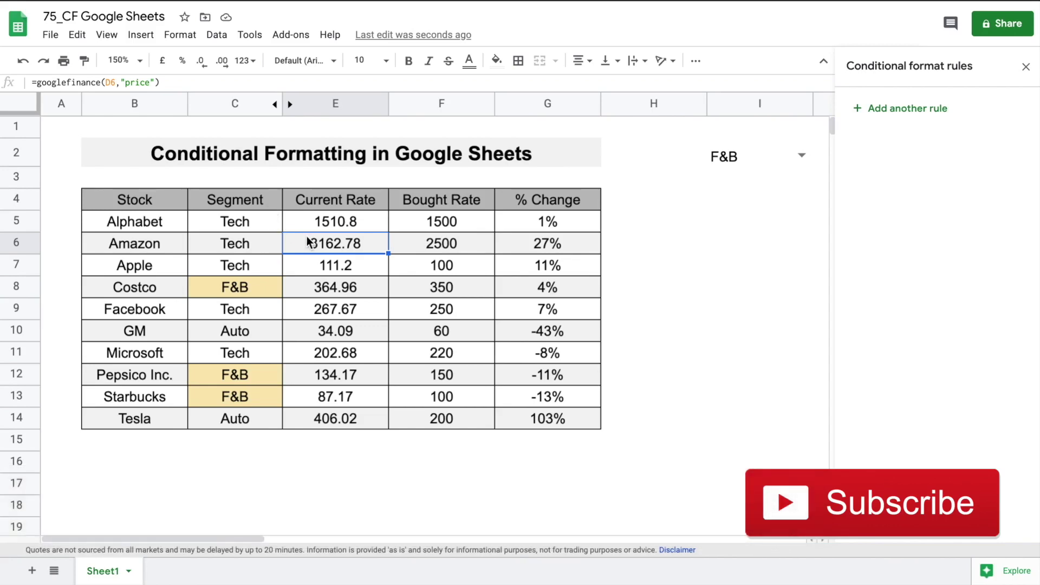
{"action": "left_click", "coordinate": [267, 227]}
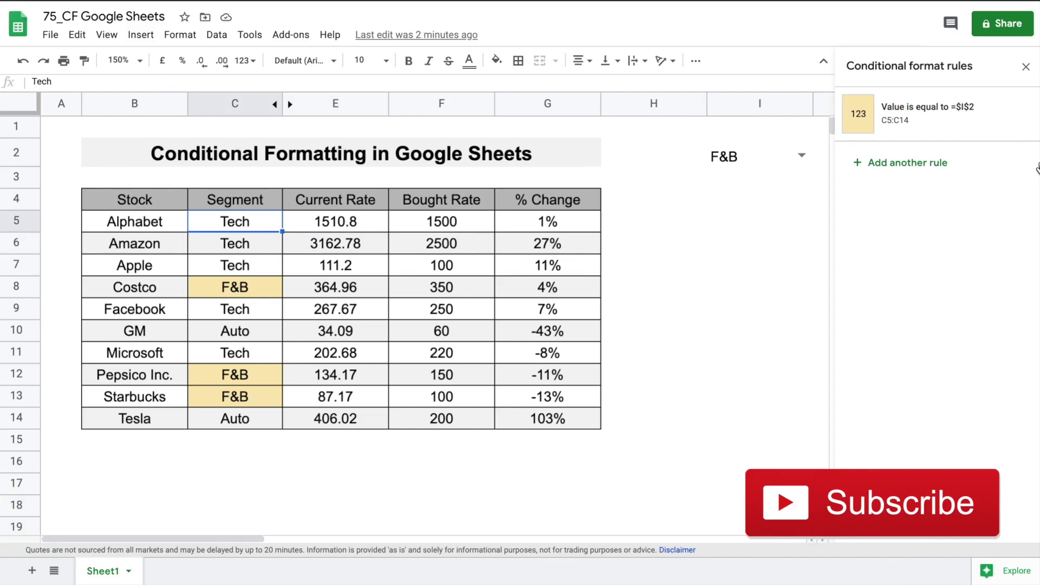
{"action": "mouse_move", "coordinate": [1021, 116]}
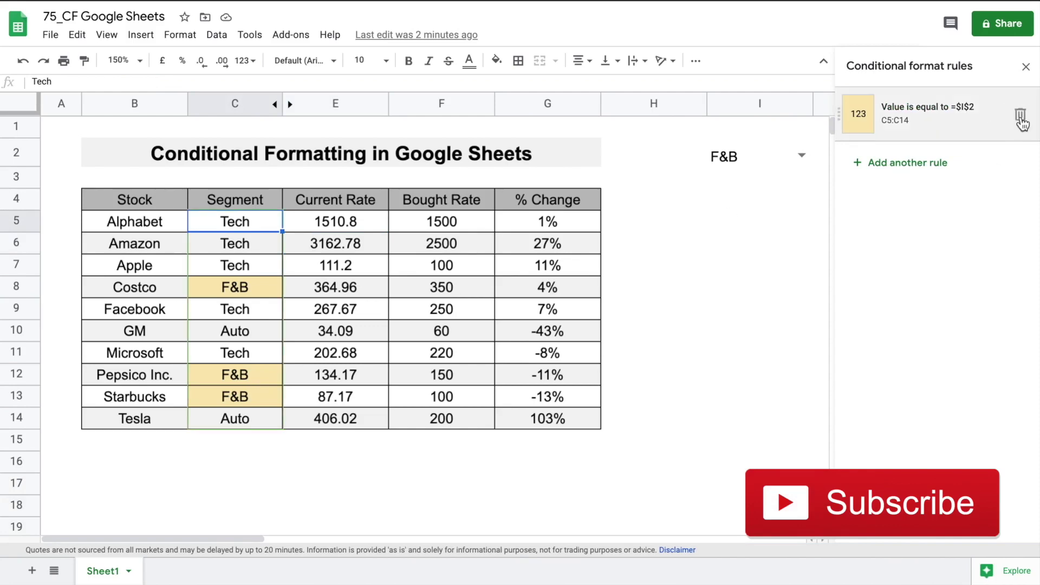
{"action": "left_click", "coordinate": [1021, 115]}
Step: Add a conditional format rule for the whole table body B5:G14 with the default yellow formatting style
{"action": "left_click", "coordinate": [149, 226]}
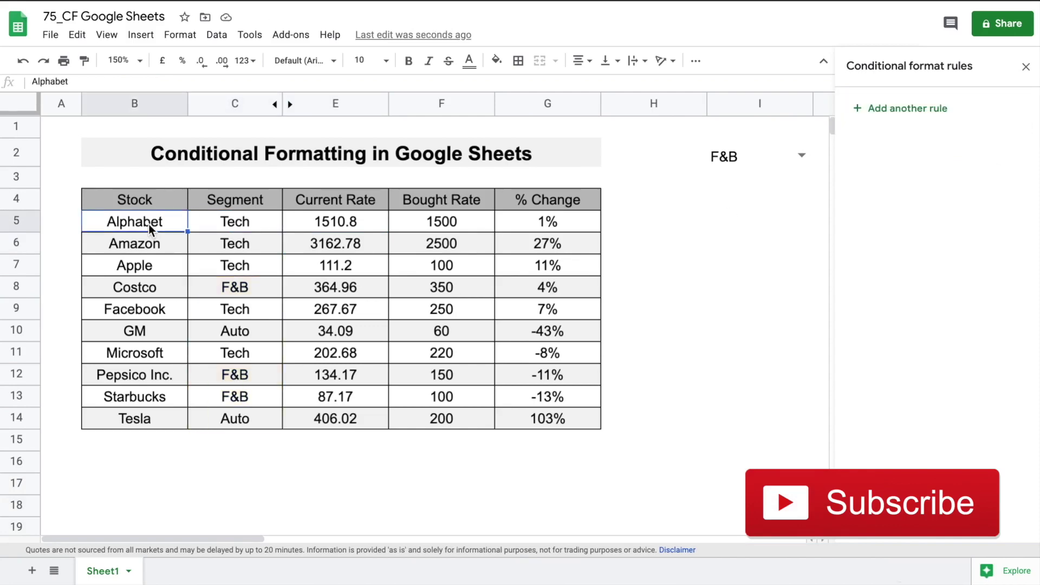
{"action": "left_click_drag", "start_coordinate": [148, 223], "coordinate": [517, 411]}
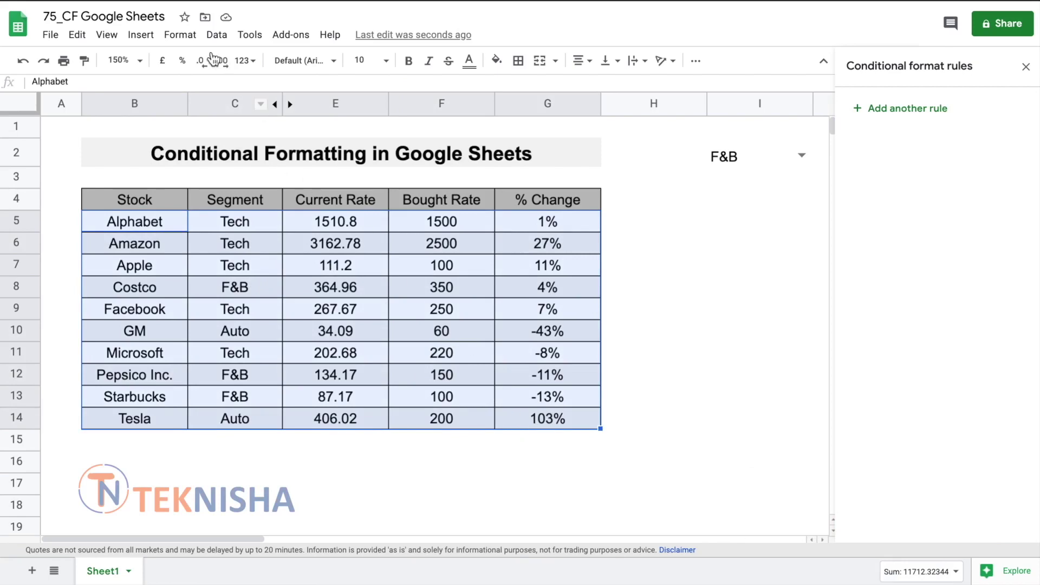
{"action": "left_click", "coordinate": [182, 36]}
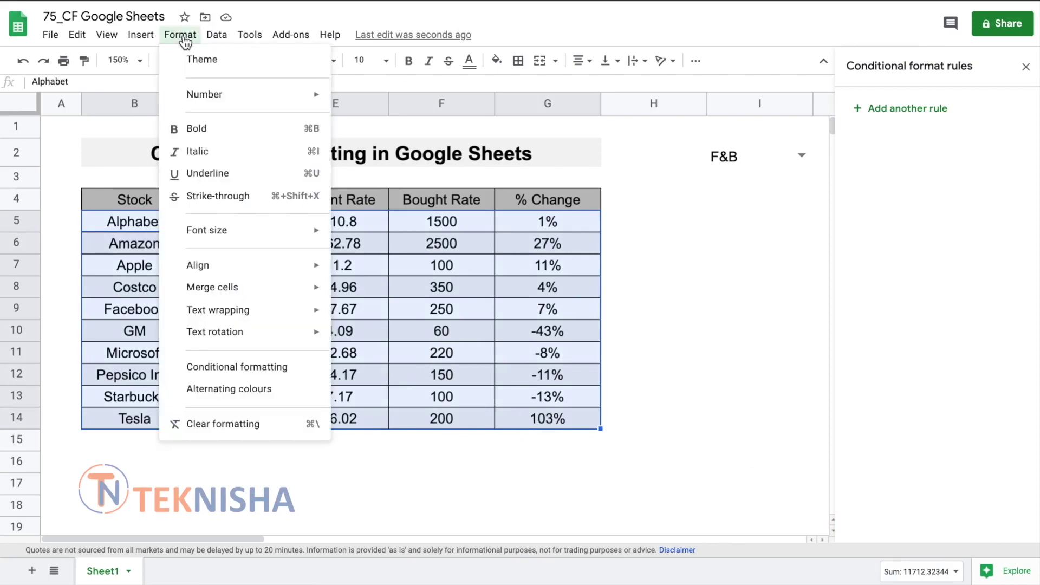
{"action": "left_click", "coordinate": [250, 369]}
{"action": "left_click", "coordinate": [920, 316]}
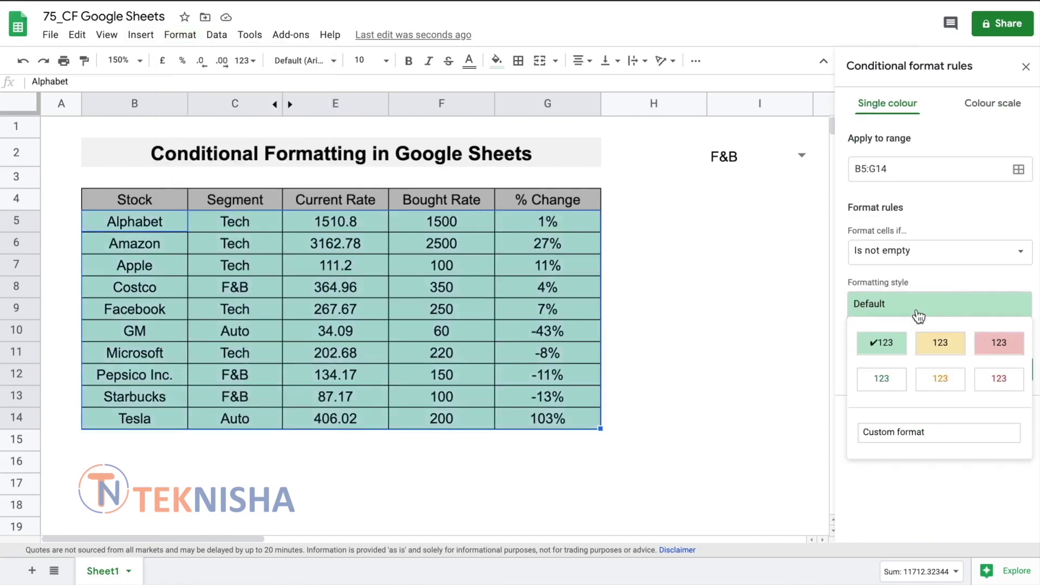
{"action": "left_click", "coordinate": [940, 344]}
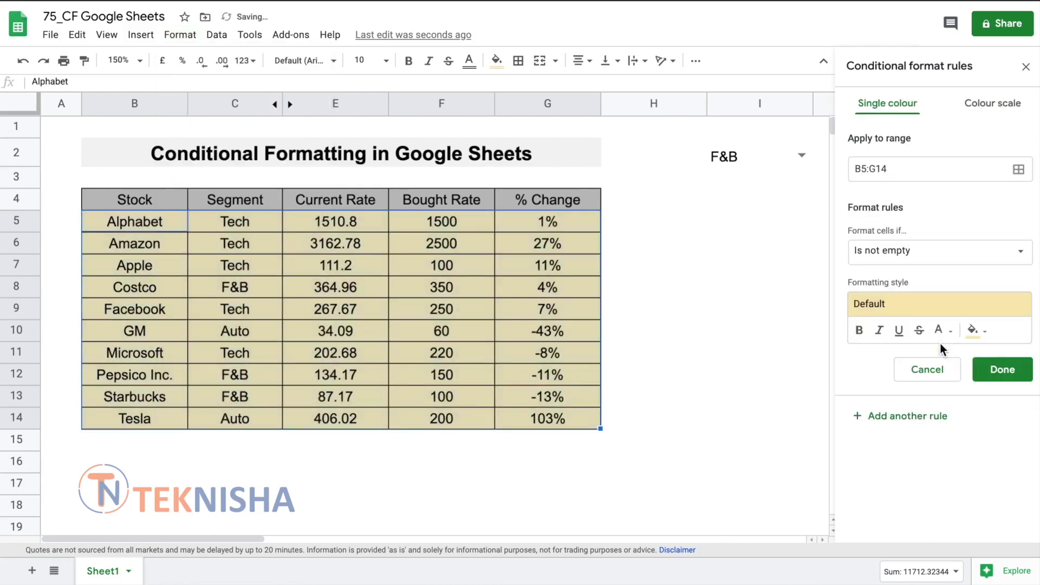
Step: Set the B5:G14 rule's condition to Custom formula is with =$C5=$I$2 and save the rule
{"action": "left_click", "coordinate": [994, 255]}
{"action": "scroll", "coordinate": [919, 452], "scroll_direction": "down", "scroll_amount": 2}
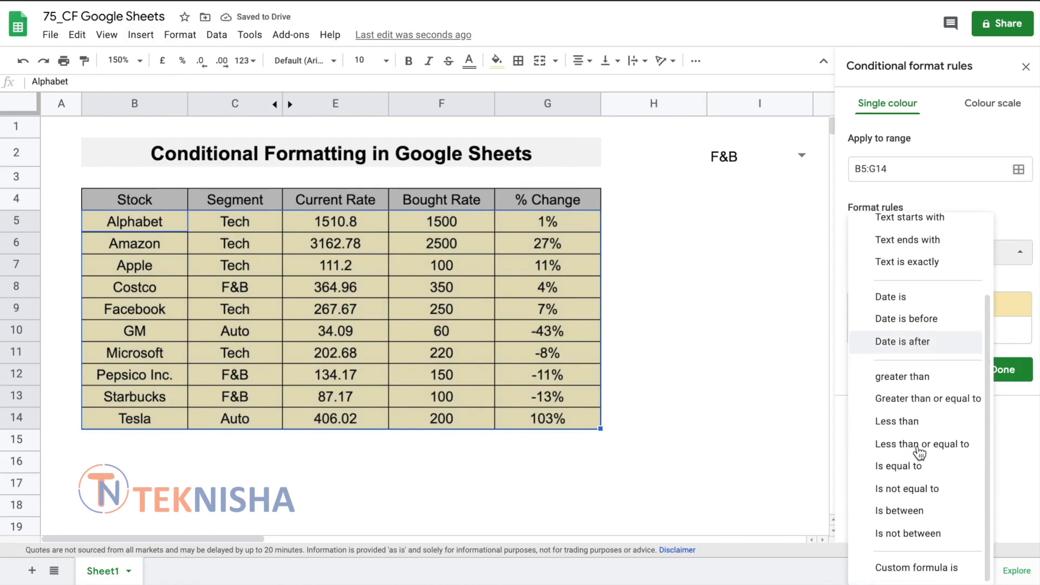
{"action": "left_click", "coordinate": [911, 569]}
{"action": "left_click", "coordinate": [886, 282]}
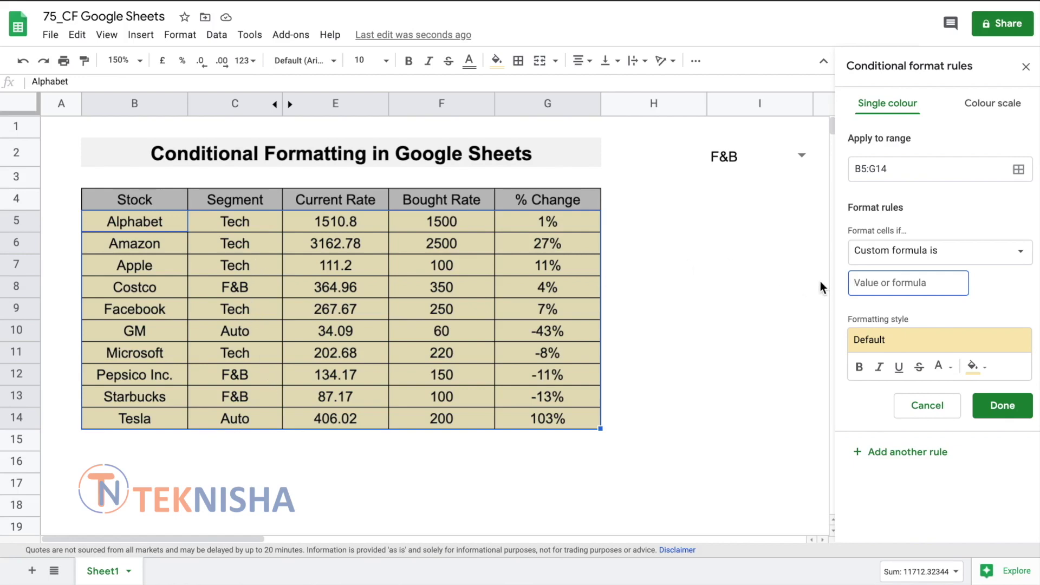
{"action": "type", "text": "=$c5=$i"}
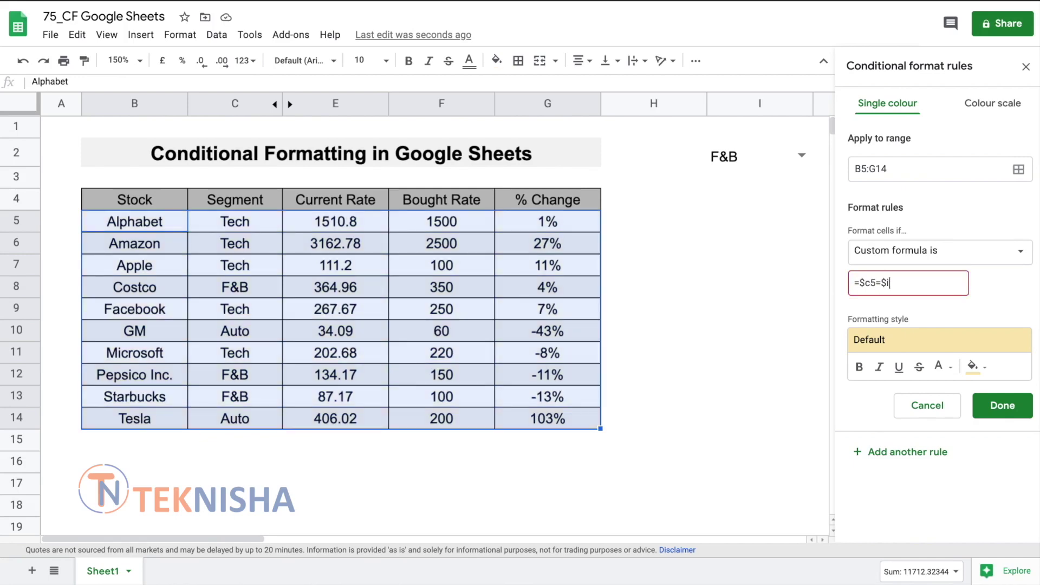
{"action": "type", "text": "$2"}
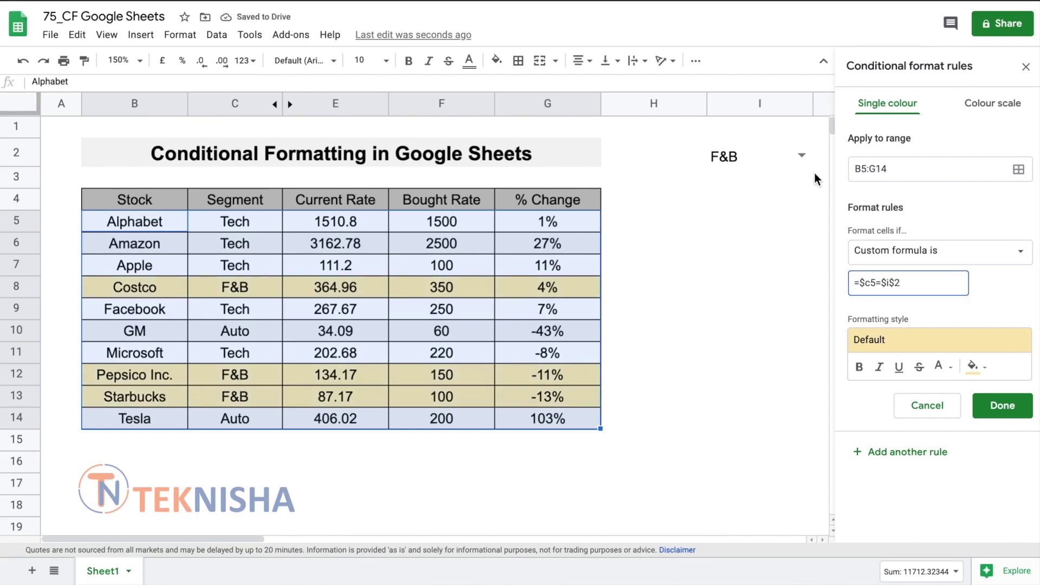
{"action": "left_click", "coordinate": [862, 282]}
{"action": "double_click", "coordinate": [862, 282]}
{"action": "left_click_drag", "start_coordinate": [860, 282], "coordinate": [870, 285]}
{"action": "left_click", "coordinate": [1024, 414]}
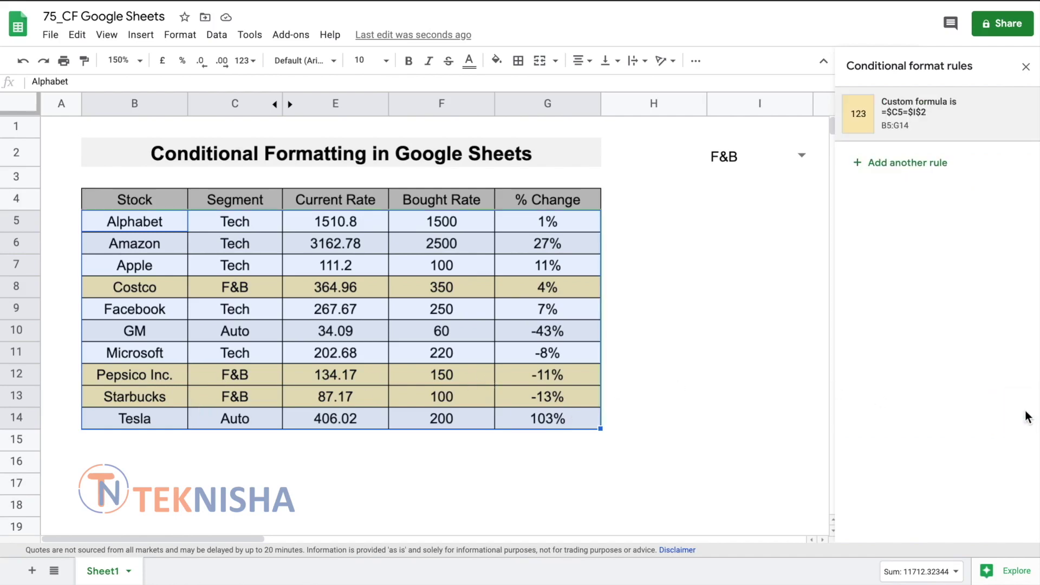
Step: Choose Tech from the drop-down list in cell I2 as the segment to highlight
{"action": "left_click", "coordinate": [762, 337]}
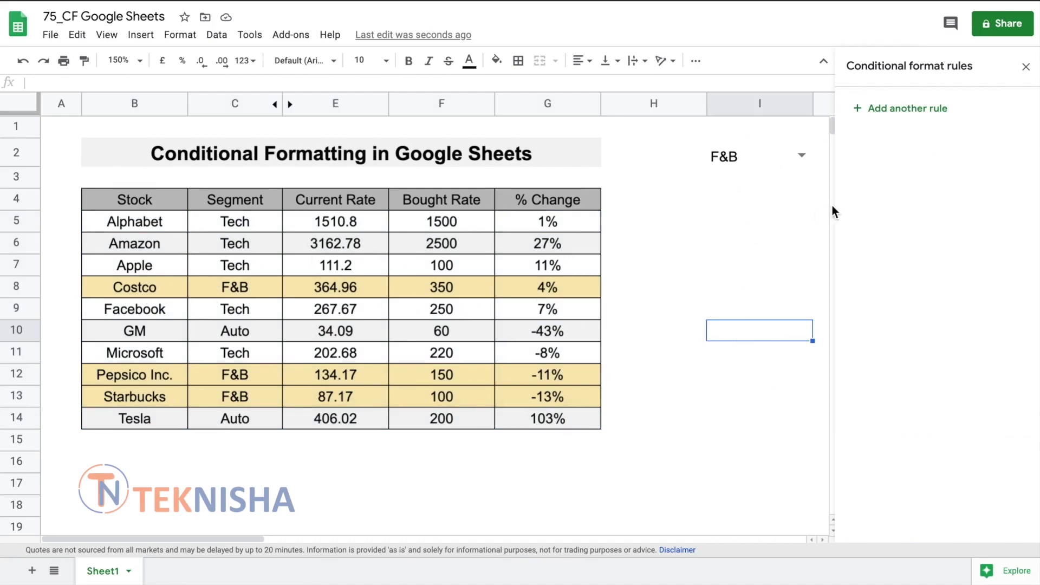
{"action": "left_click", "coordinate": [803, 156]}
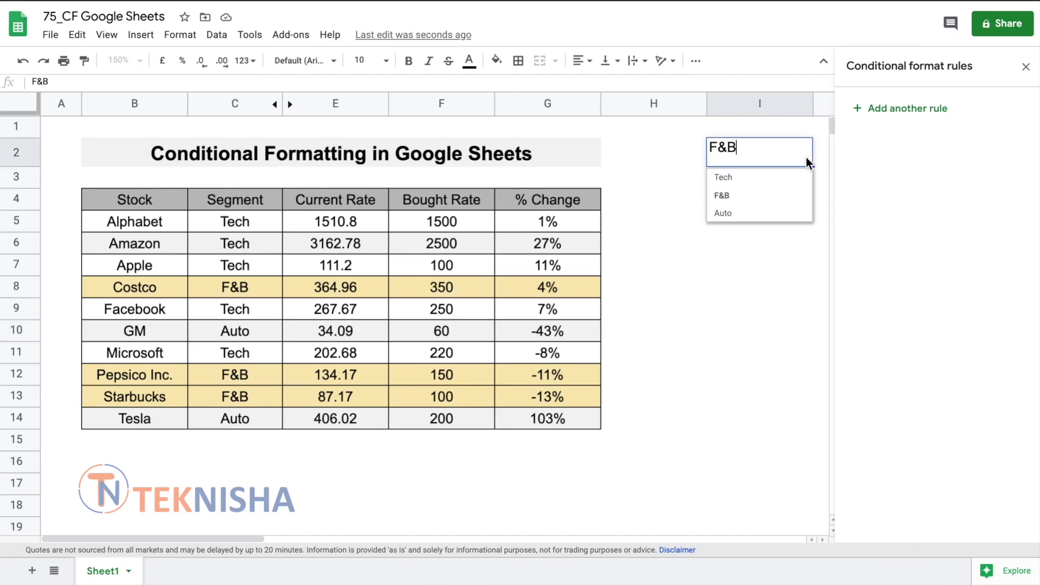
{"action": "left_click", "coordinate": [752, 181]}
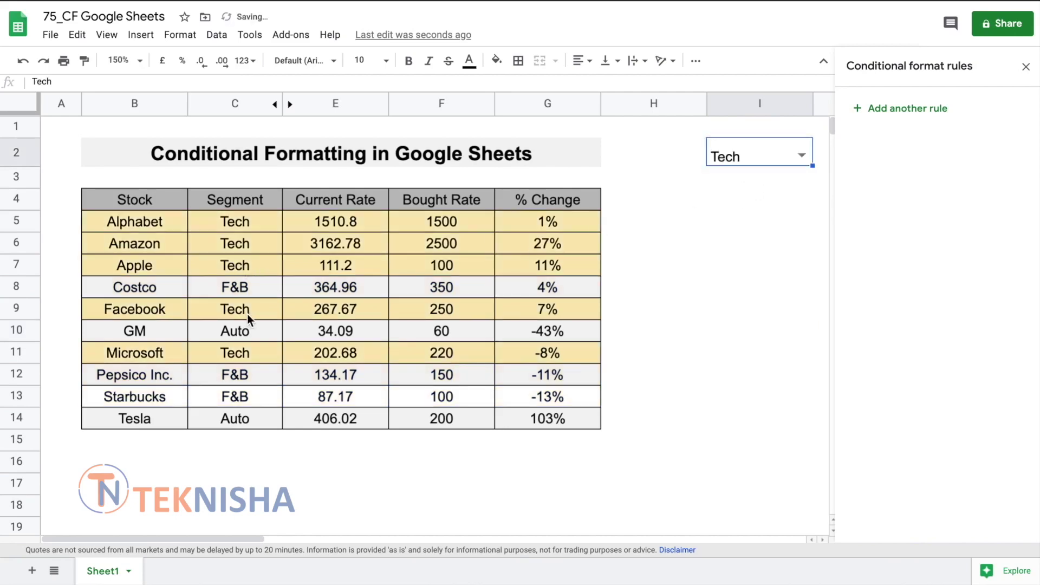
Step: Choose Auto from the drop-down list in cell I2 as the segment to highlight
{"action": "left_click", "coordinate": [800, 155]}
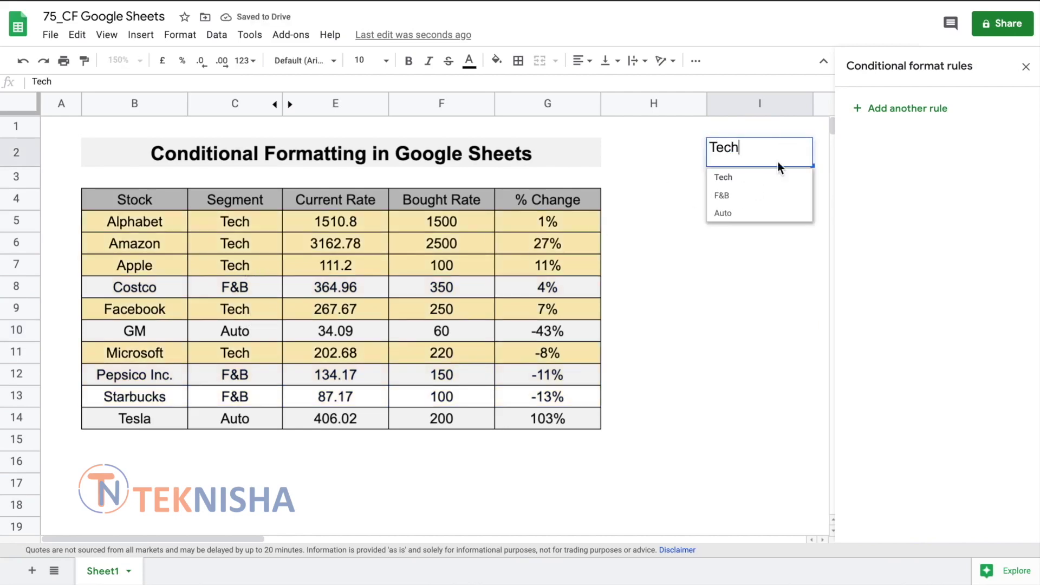
{"action": "left_click", "coordinate": [723, 214]}
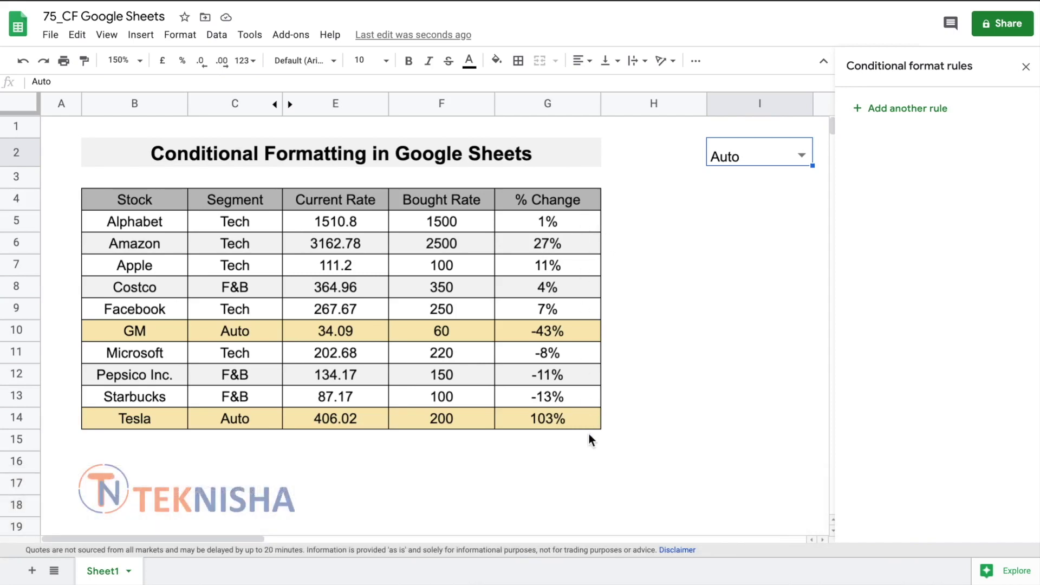
{"action": "left_click", "coordinate": [762, 383]}
Step: Add a conditional format rule for % Change cells G5:G14 that highlights values greater than 0.1 in the default green style
{"action": "left_click_drag", "start_coordinate": [585, 221], "coordinate": [559, 420]}
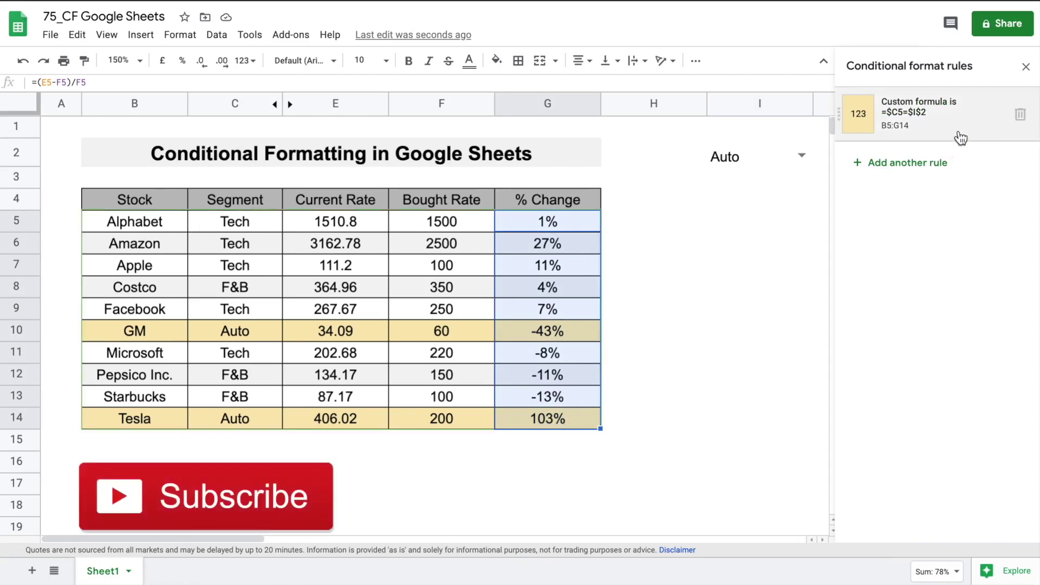
{"action": "left_click", "coordinate": [933, 164]}
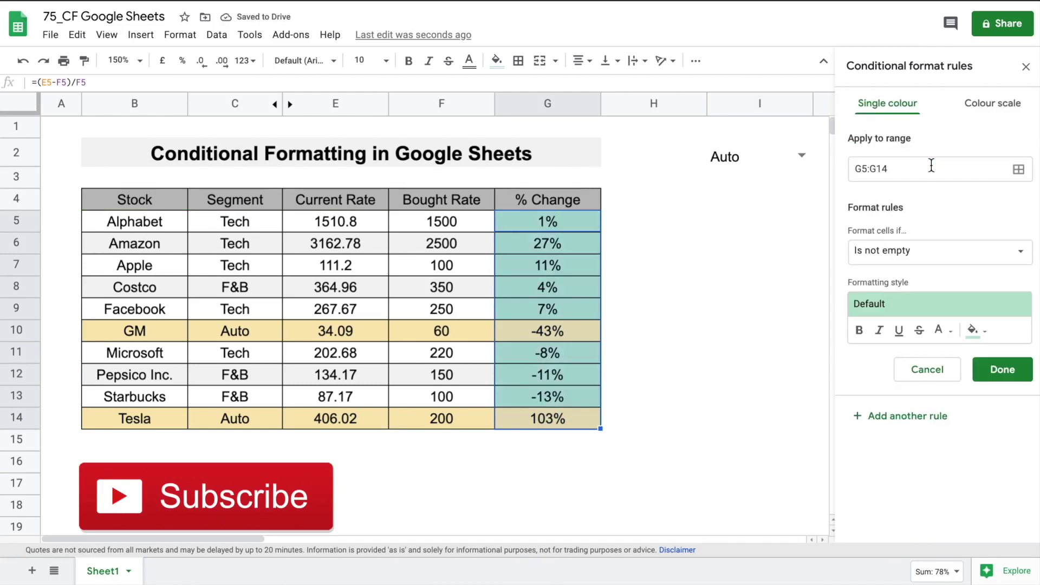
{"action": "left_click", "coordinate": [990, 257]}
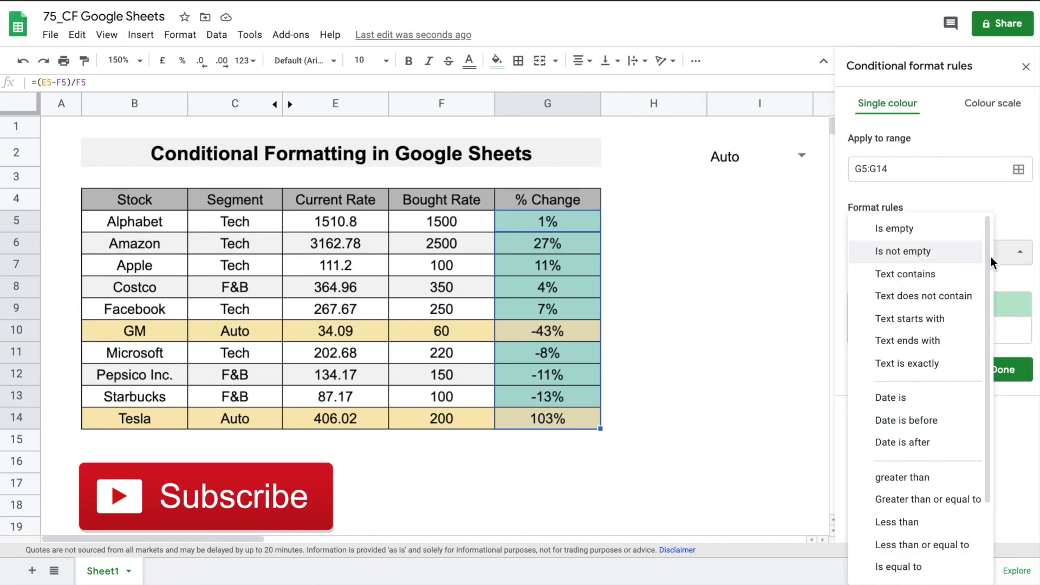
{"action": "left_click", "coordinate": [941, 479]}
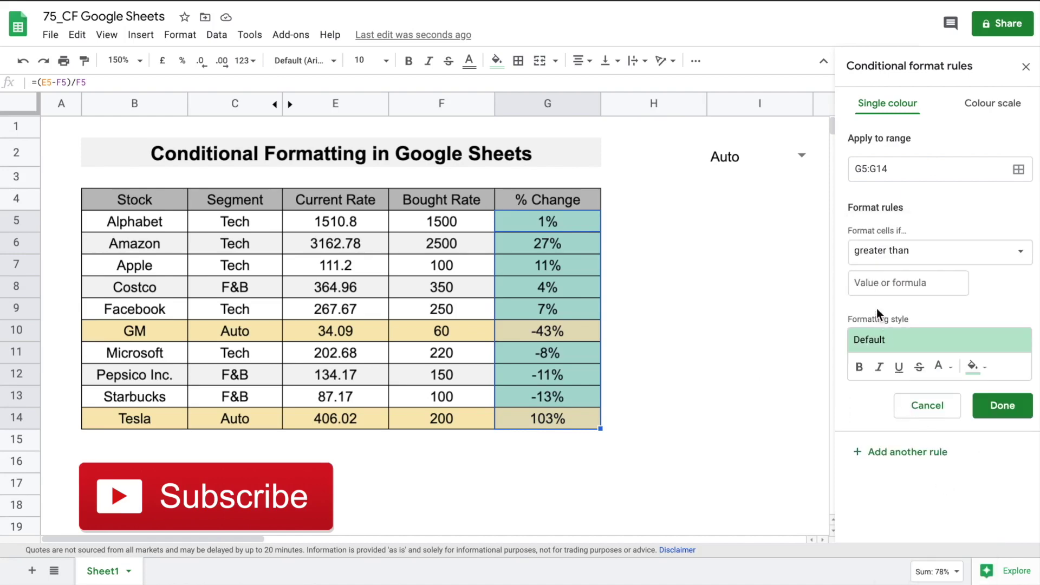
{"action": "left_click", "coordinate": [880, 290]}
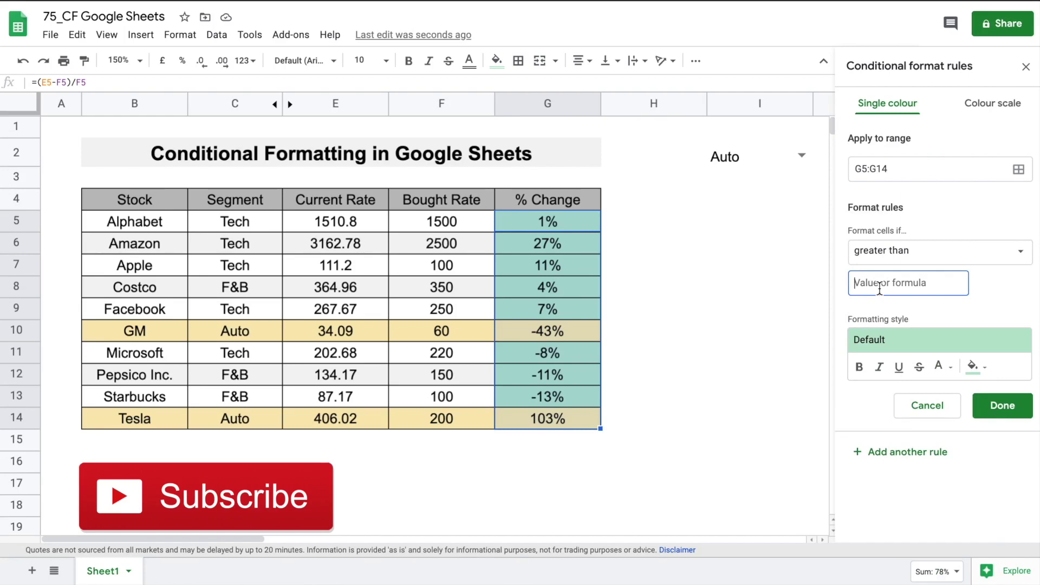
{"action": "type", "text": "0.1"}
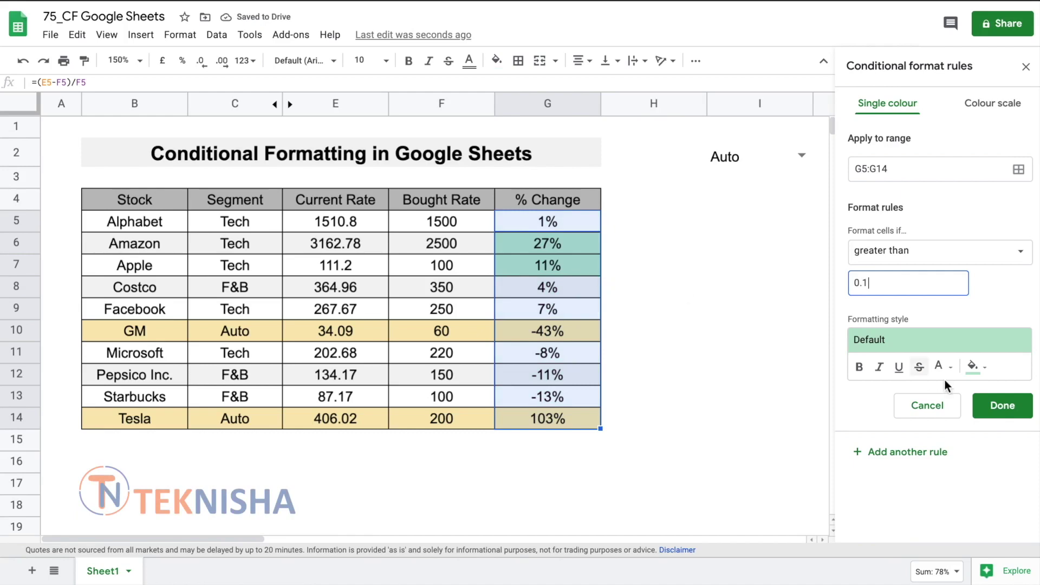
{"action": "left_click", "coordinate": [994, 406]}
{"action": "left_click", "coordinate": [656, 440]}
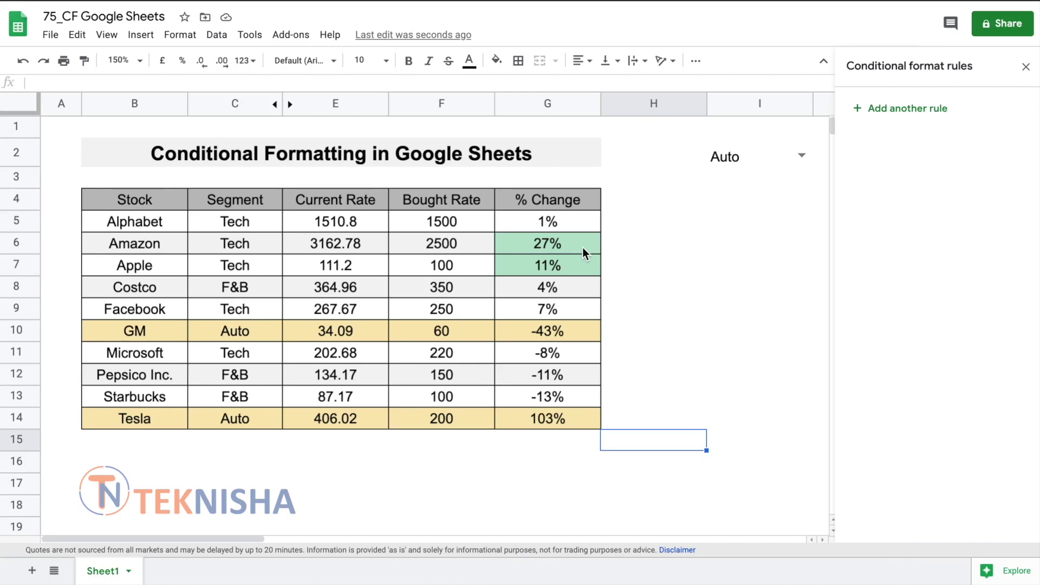
Step: Change the G5:G14 greater than rule's condition to Is between, with 0.2 as the second value
{"action": "left_click_drag", "start_coordinate": [578, 219], "coordinate": [561, 418]}
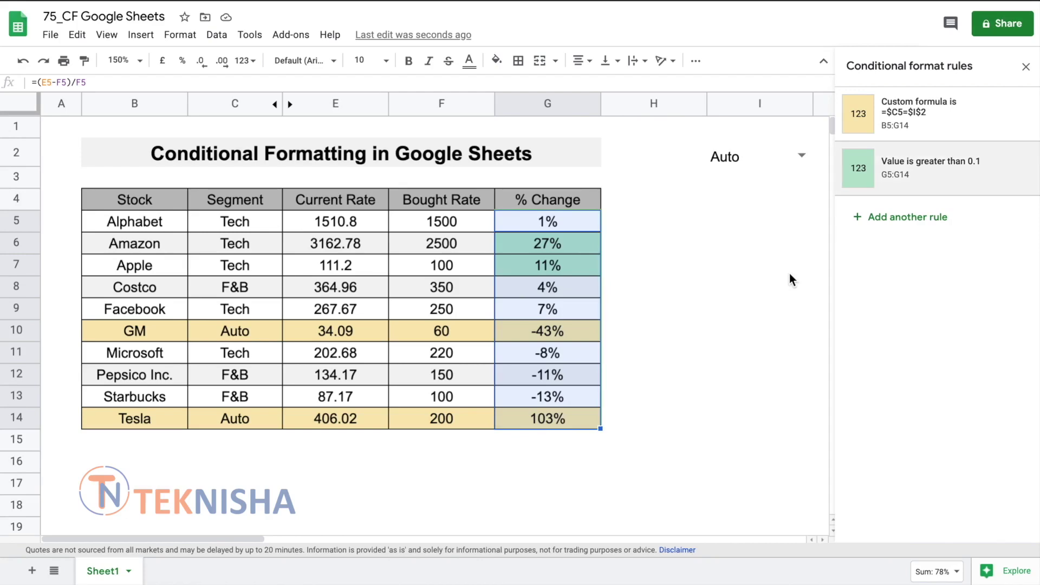
{"action": "left_click", "coordinate": [957, 179]}
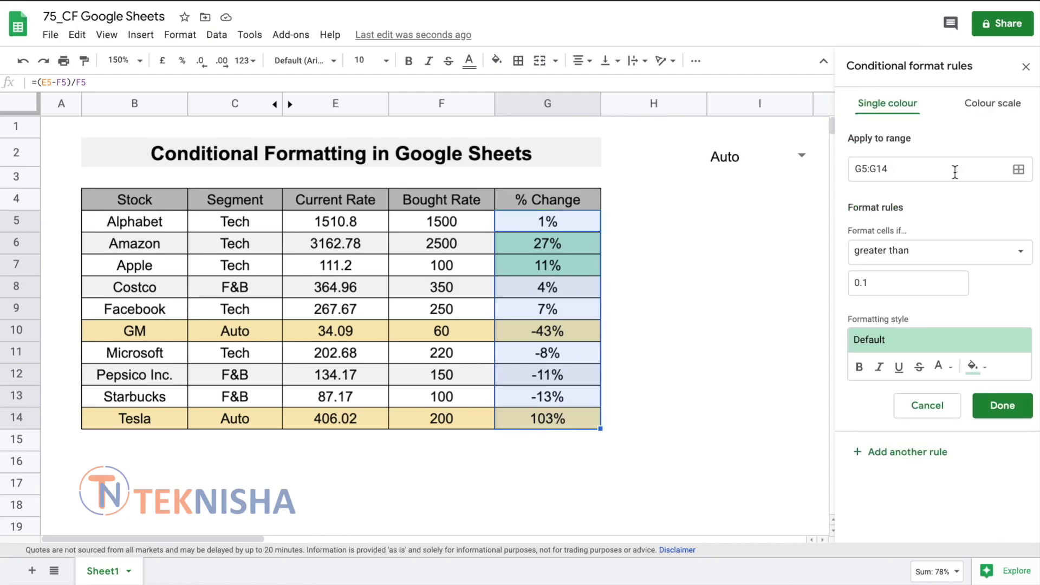
{"action": "left_click", "coordinate": [918, 254]}
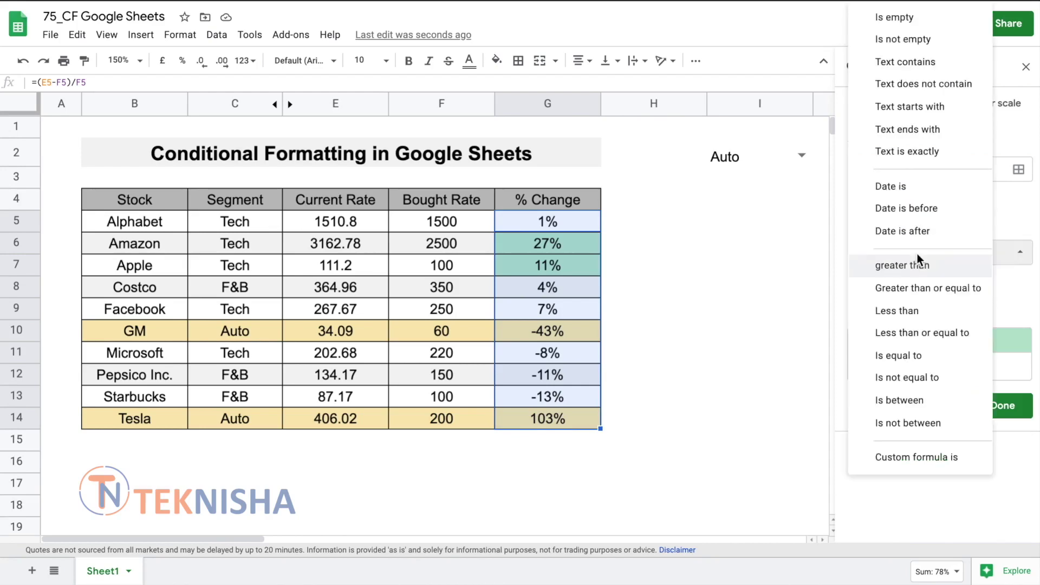
{"action": "left_click", "coordinate": [888, 400]}
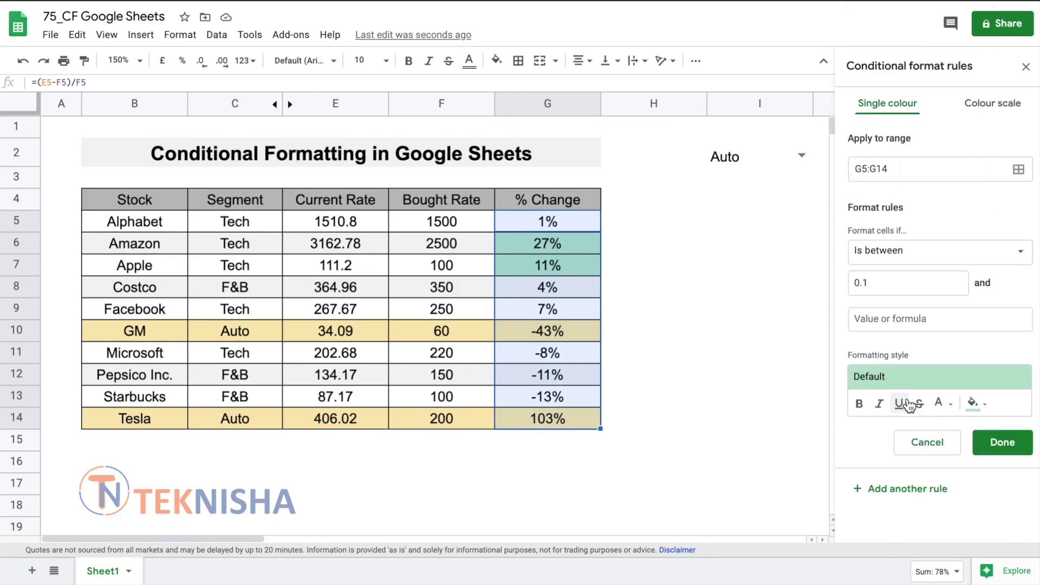
{"action": "left_click", "coordinate": [892, 319]}
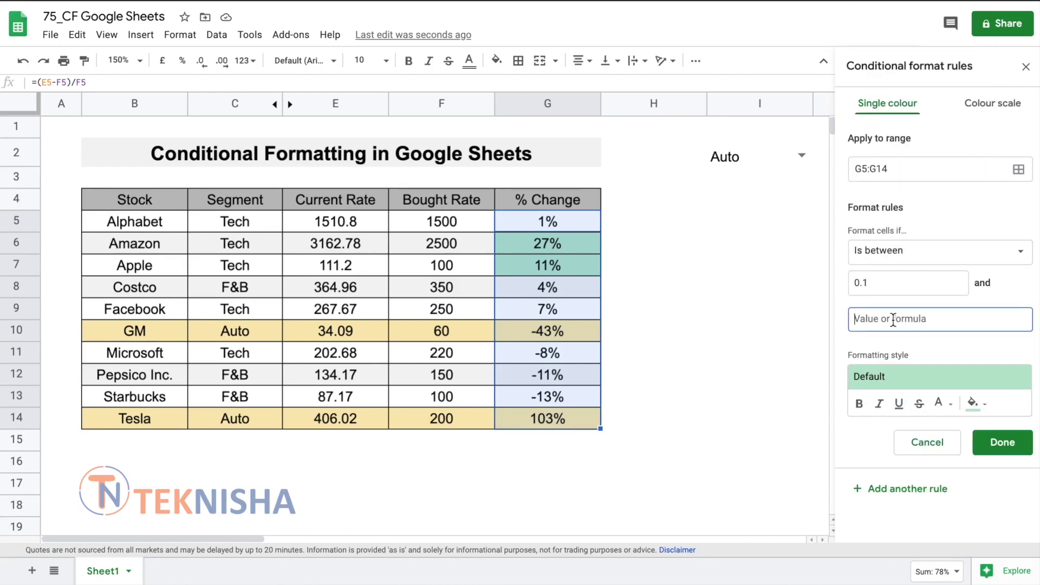
{"action": "type", "text": "0.2"}
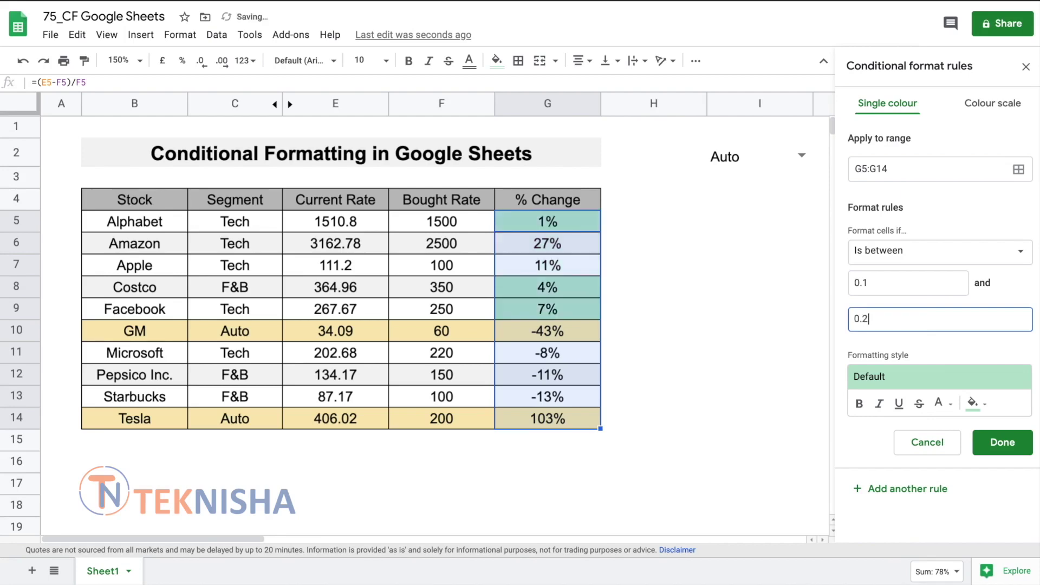
Step: Set the two limits of the G5:G14 Is between rule to 10% and 20%
{"action": "left_click_drag", "start_coordinate": [889, 280], "coordinate": [812, 282]}
{"action": "type", "text": "10%"}
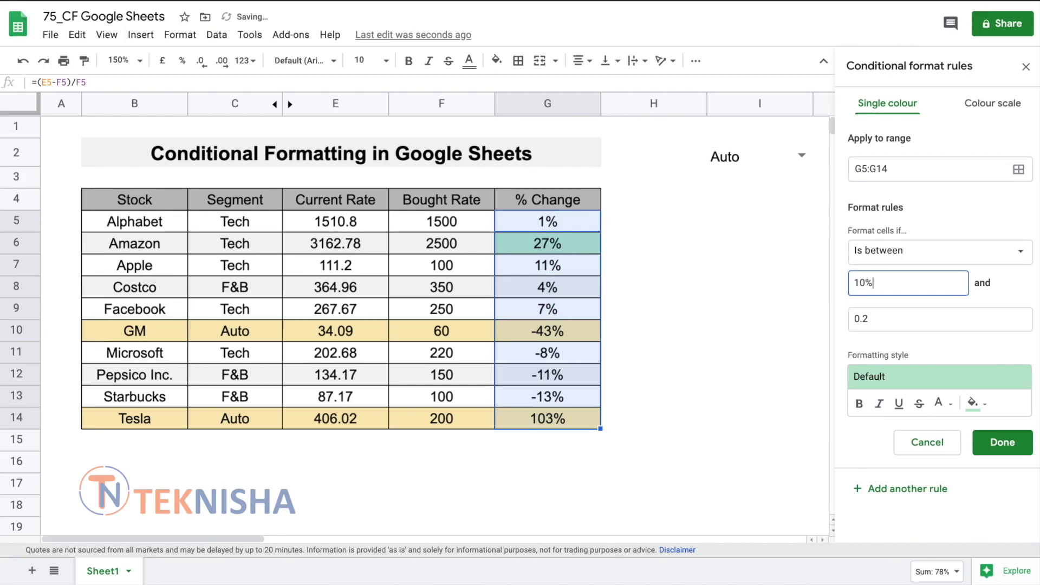
{"action": "left_click_drag", "start_coordinate": [883, 318], "coordinate": [840, 317]}
{"action": "type", "text": "20%"}
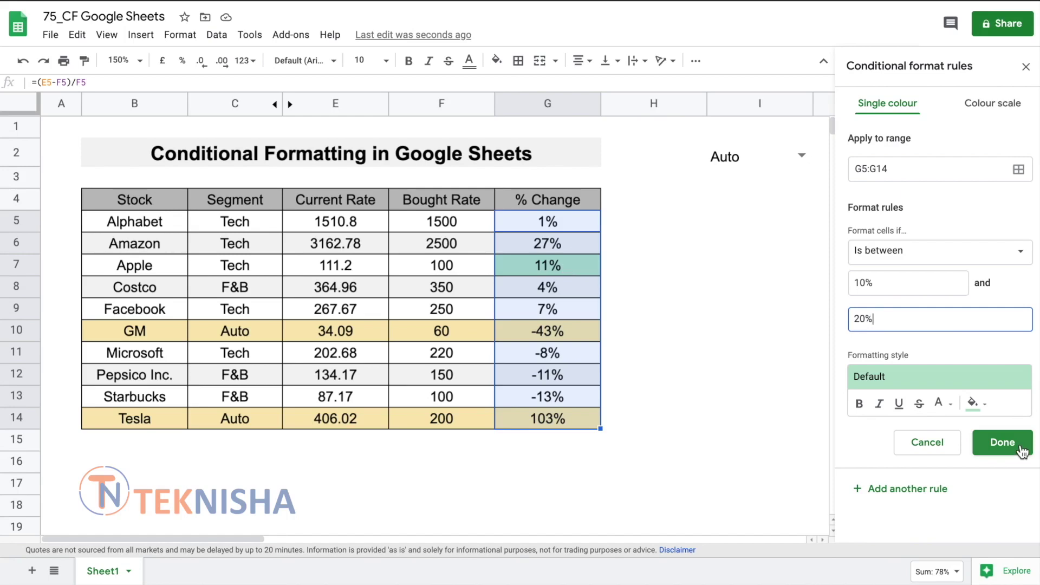
Step: Add another conditional format rule for G5:G14 with the condition greater than 20%
{"action": "left_click", "coordinate": [908, 496]}
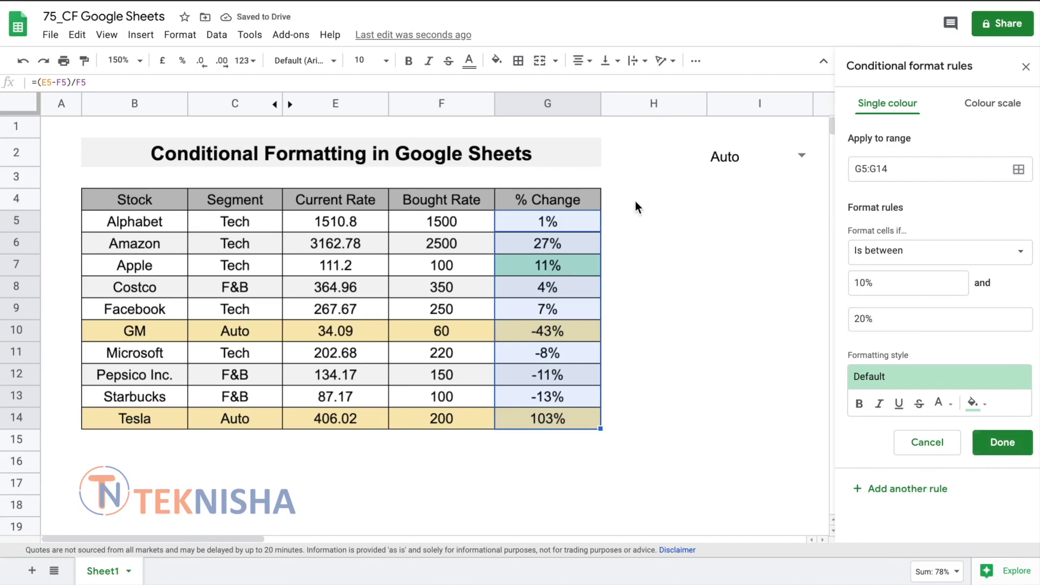
{"action": "left_click", "coordinate": [1013, 258]}
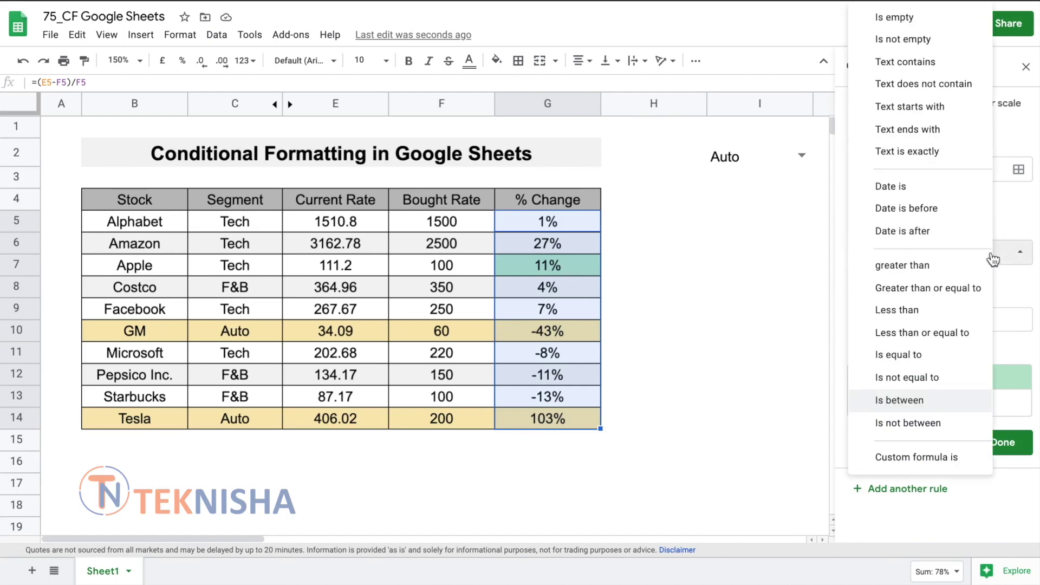
{"action": "left_click", "coordinate": [949, 264]}
{"action": "left_click", "coordinate": [875, 283]}
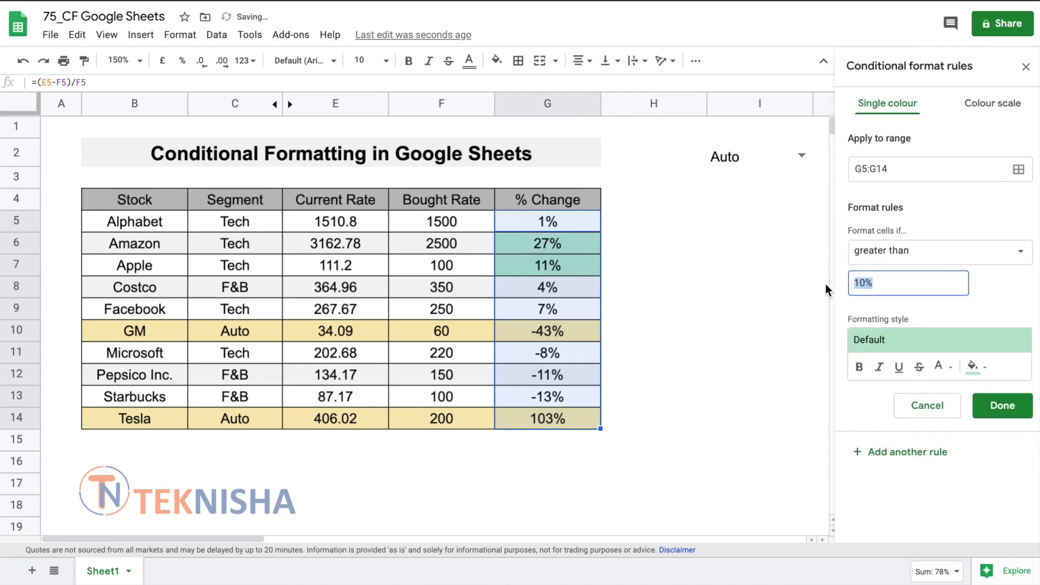
{"action": "key", "text": "BackSpace"}
{"action": "key", "text": "BackSpace"}
{"action": "key", "text": "BackSpace"}
{"action": "type", "text": "20%"}
Step: Give the greater than 20% rule a dark green fill and white text
{"action": "left_click", "coordinate": [982, 367]}
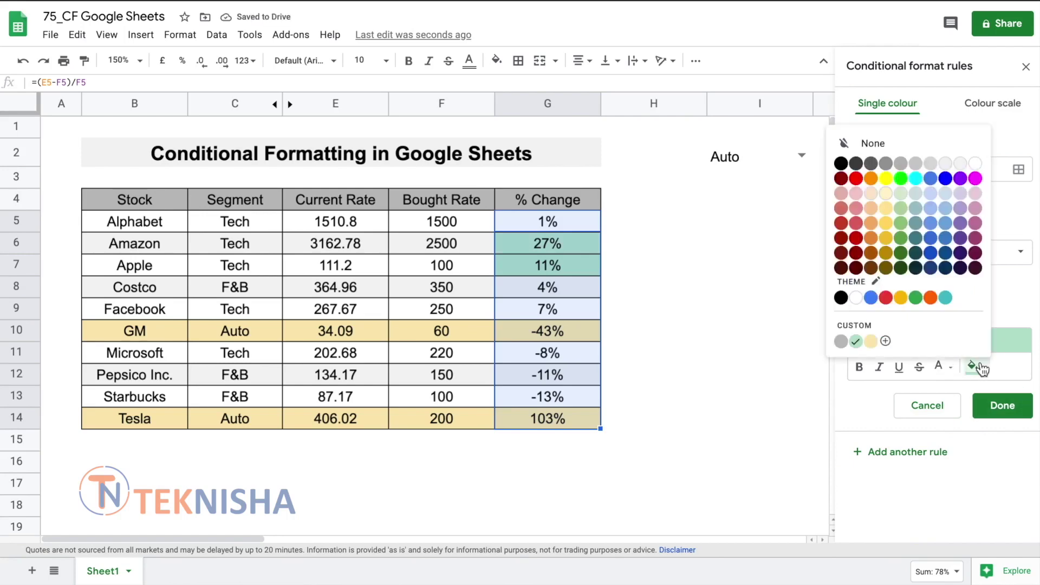
{"action": "left_click", "coordinate": [901, 267]}
{"action": "left_click", "coordinate": [949, 372]}
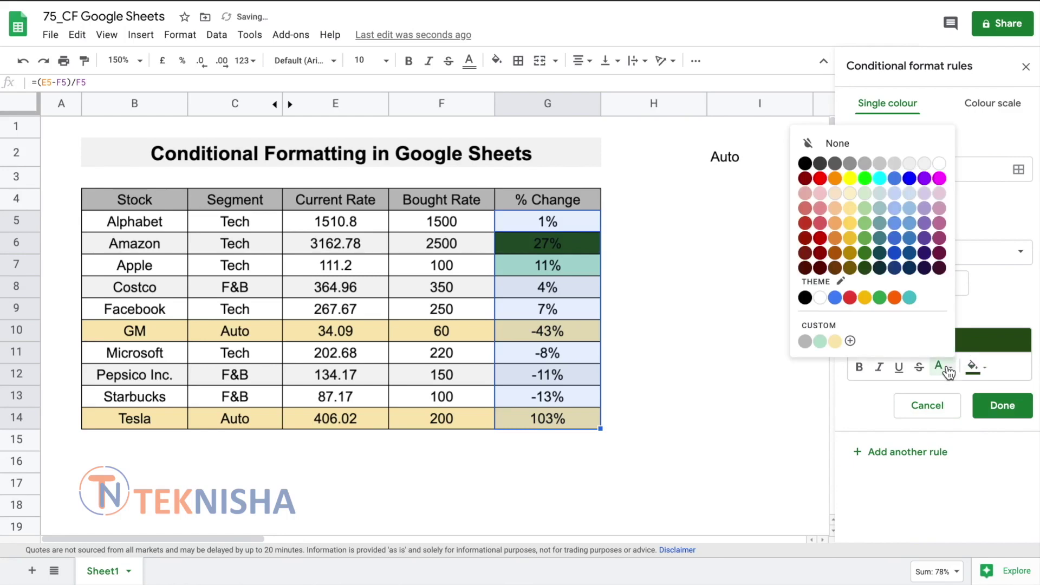
{"action": "left_click", "coordinate": [941, 163]}
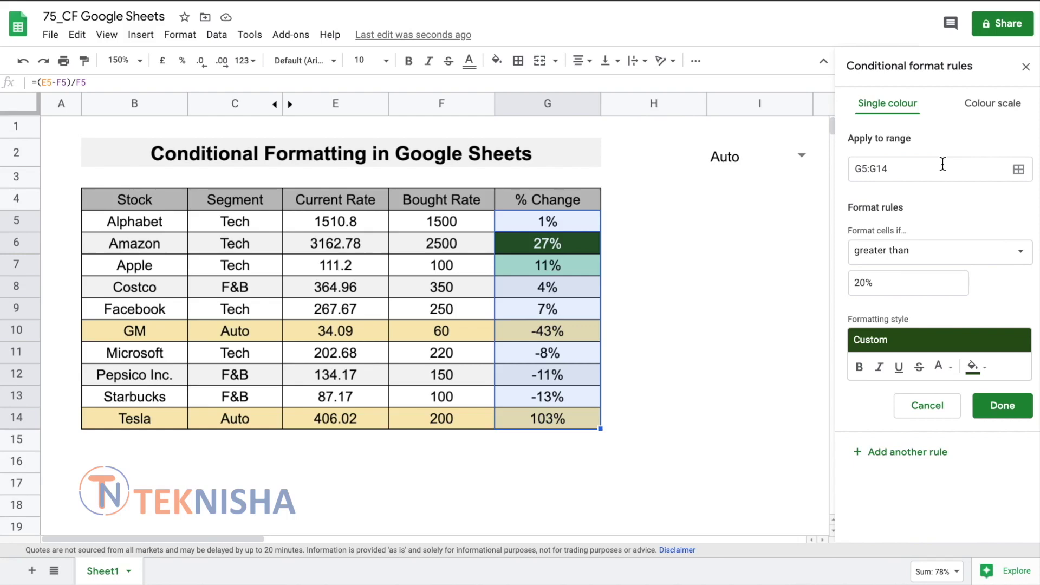
Step: Add another rule for G5:G14 with the condition Is between -10% and -20% and the default light red style
{"action": "left_click", "coordinate": [877, 452]}
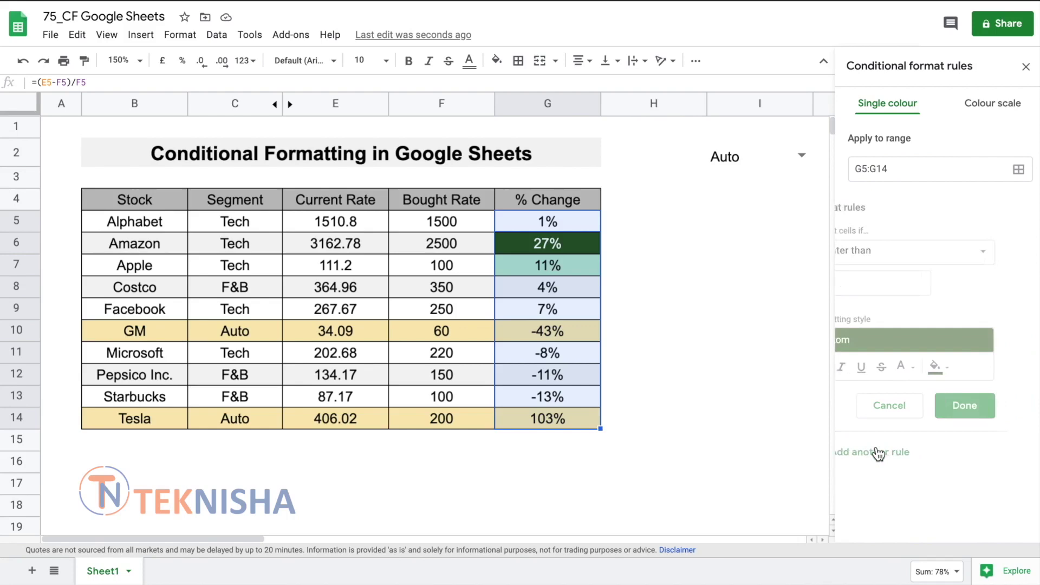
{"action": "left_click", "coordinate": [947, 263]}
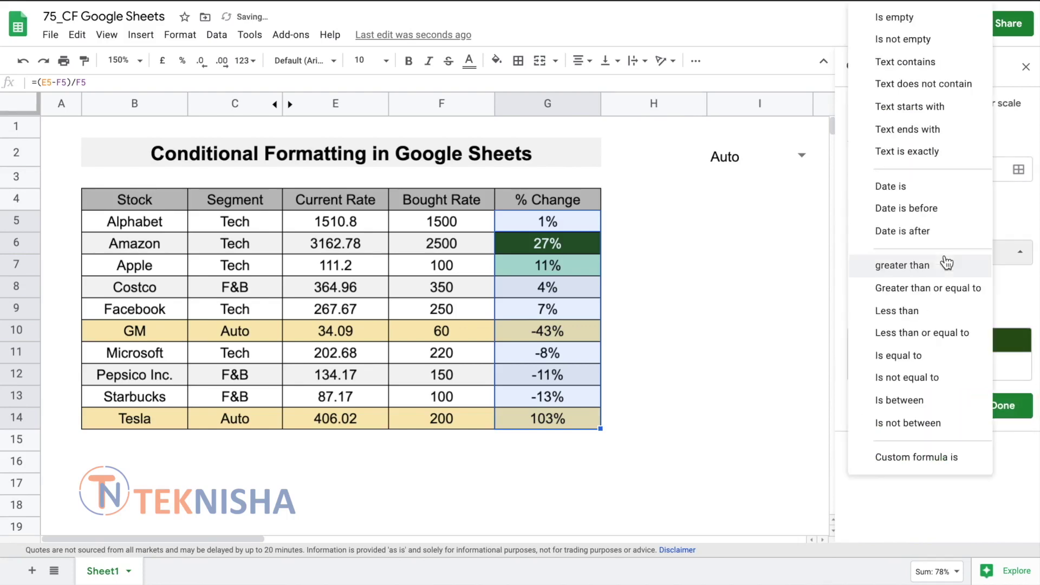
{"action": "left_click", "coordinate": [904, 401]}
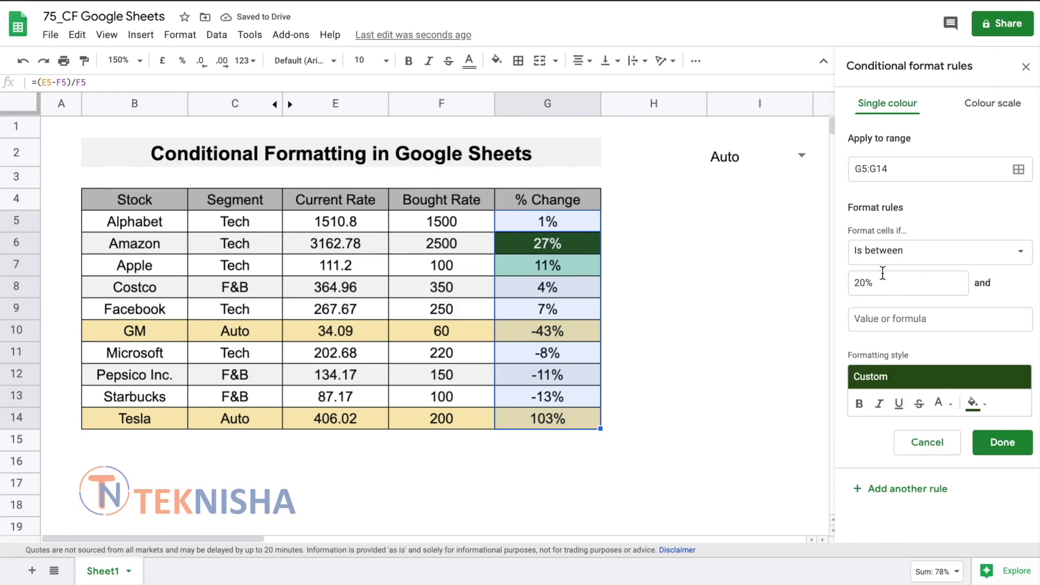
{"action": "left_click_drag", "start_coordinate": [879, 282], "coordinate": [843, 282]}
{"action": "key", "text": "BackSpace"}
{"action": "type", "text": "-10%"}
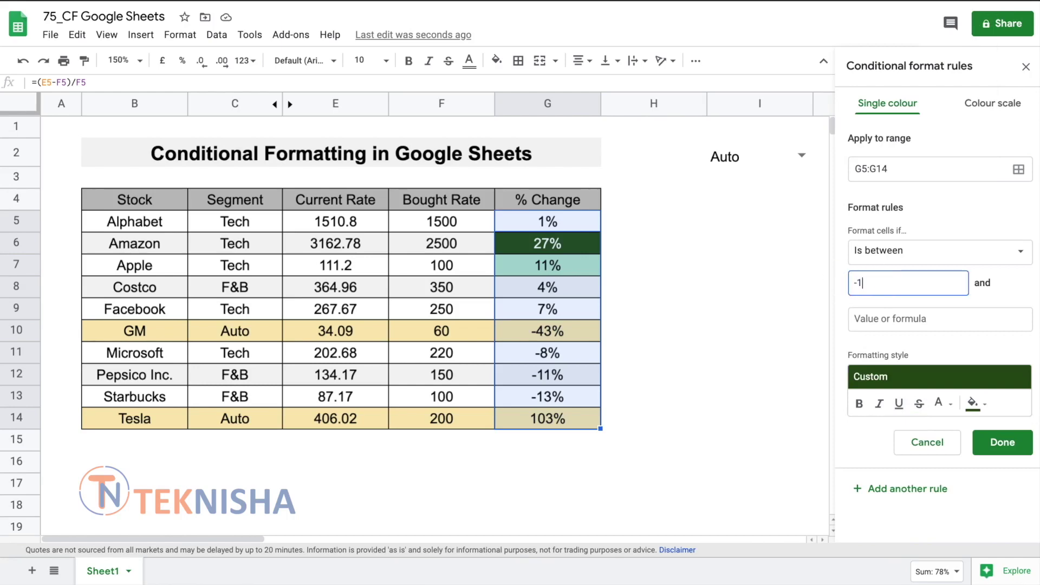
{"action": "left_click", "coordinate": [881, 323]}
{"action": "type", "text": "-20"}
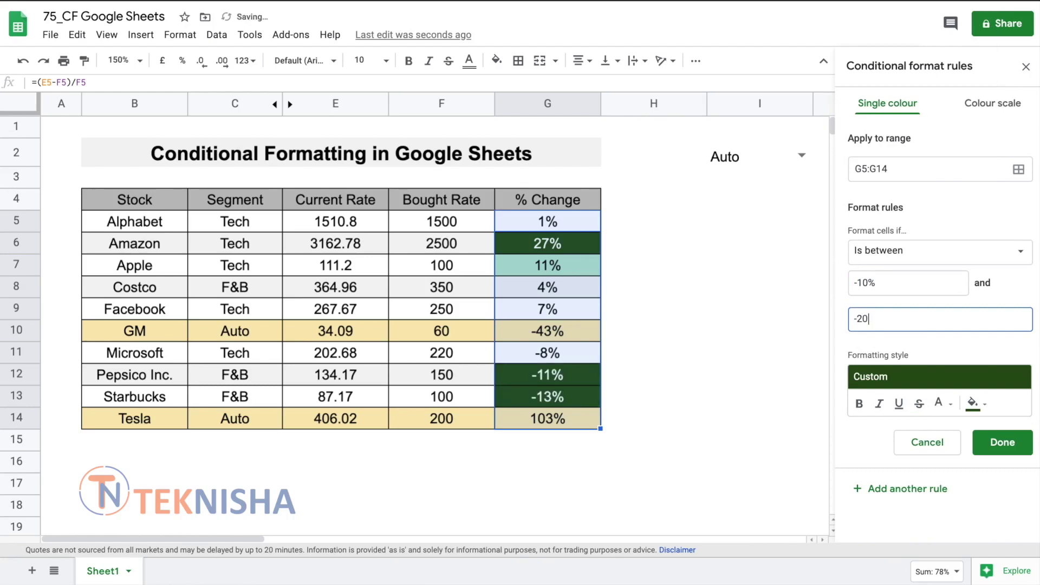
{"action": "type", "text": "%"}
{"action": "left_click", "coordinate": [965, 384]}
{"action": "left_click", "coordinate": [1005, 417]}
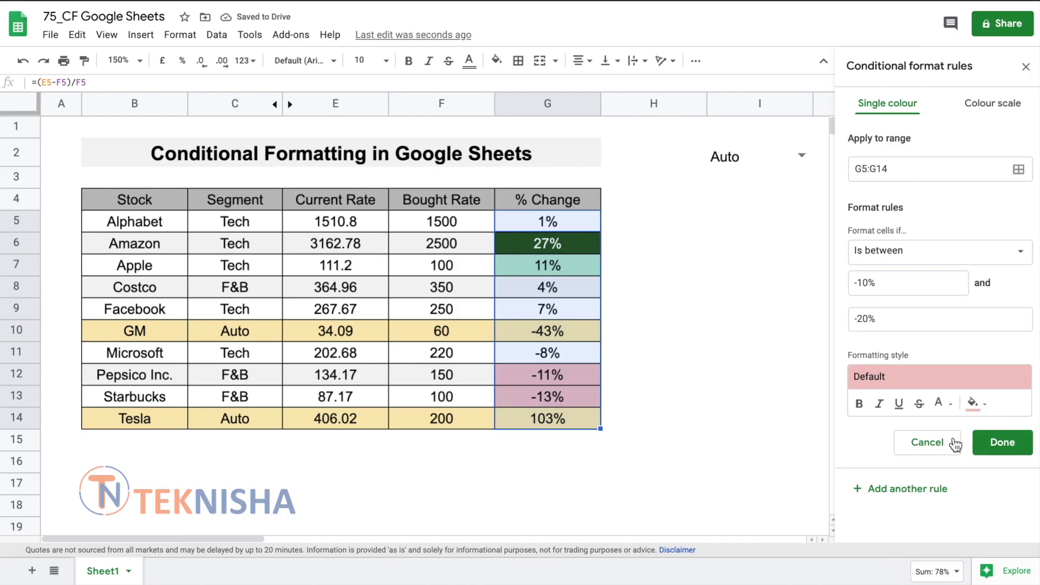
Step: Add another conditional format rule for G5:G14 with the condition Less than -20%
{"action": "left_click", "coordinate": [897, 489]}
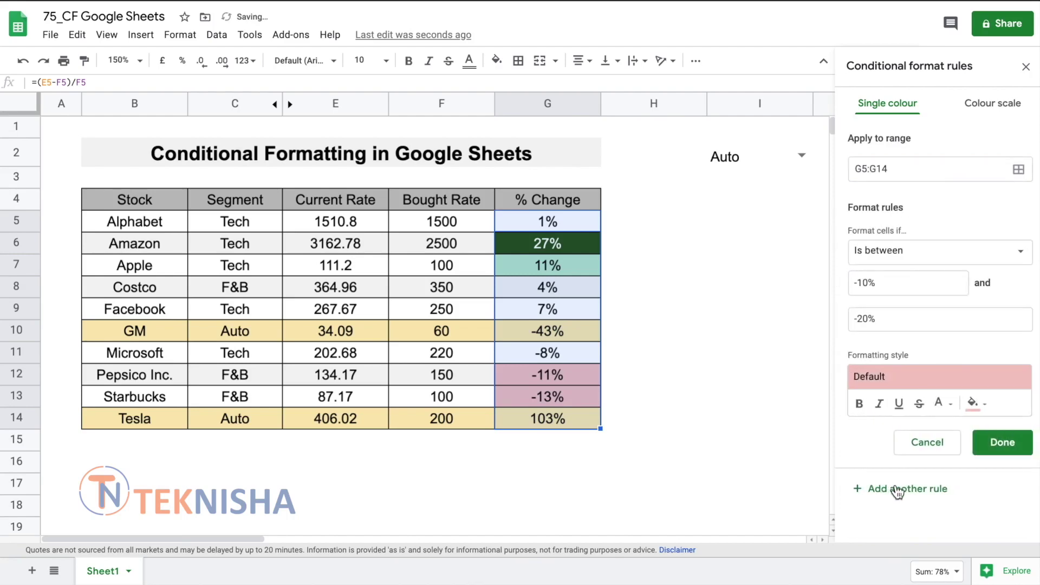
{"action": "left_click", "coordinate": [913, 249]}
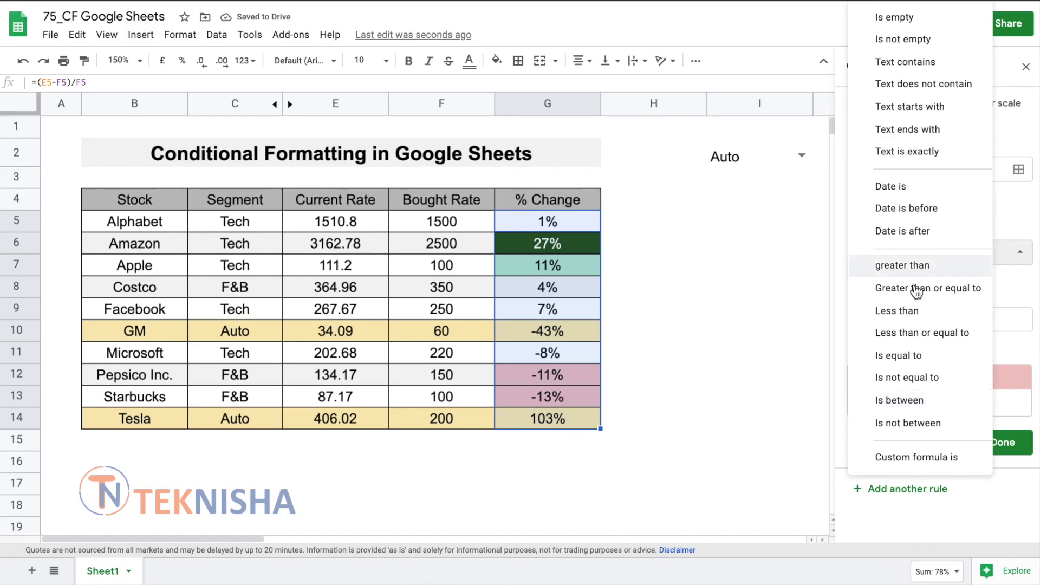
{"action": "left_click", "coordinate": [897, 309]}
{"action": "left_click", "coordinate": [883, 291]}
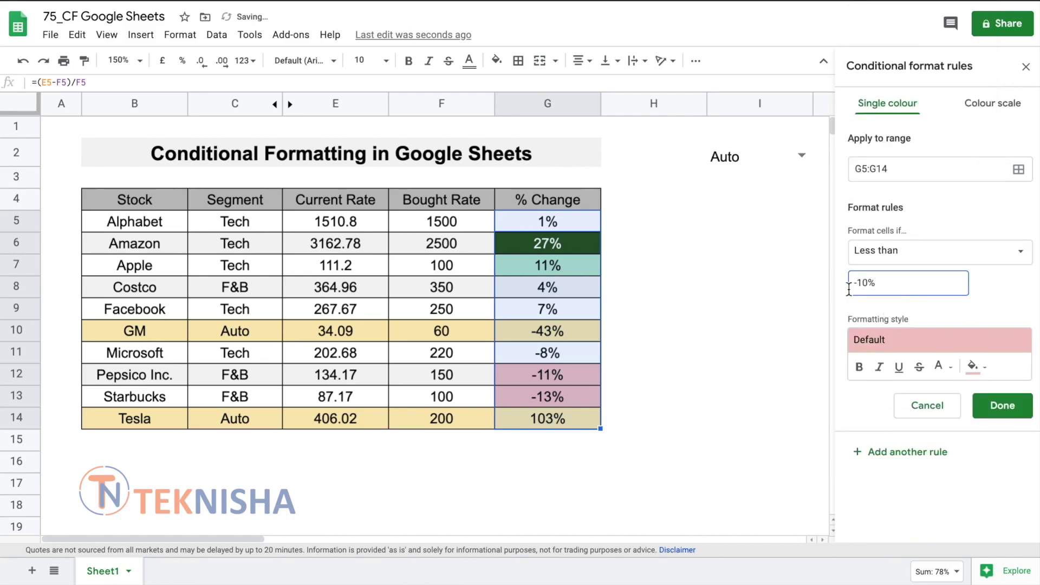
{"action": "key", "text": "BackSpace"}
{"action": "key", "text": "BackSpace"}
{"action": "key", "text": "BackSpace"}
{"action": "type", "text": "20%"}
Step: Give the less than -20% rule a dark red fill and white text, and save the rule
{"action": "left_click", "coordinate": [962, 343]}
{"action": "left_click", "coordinate": [963, 345]}
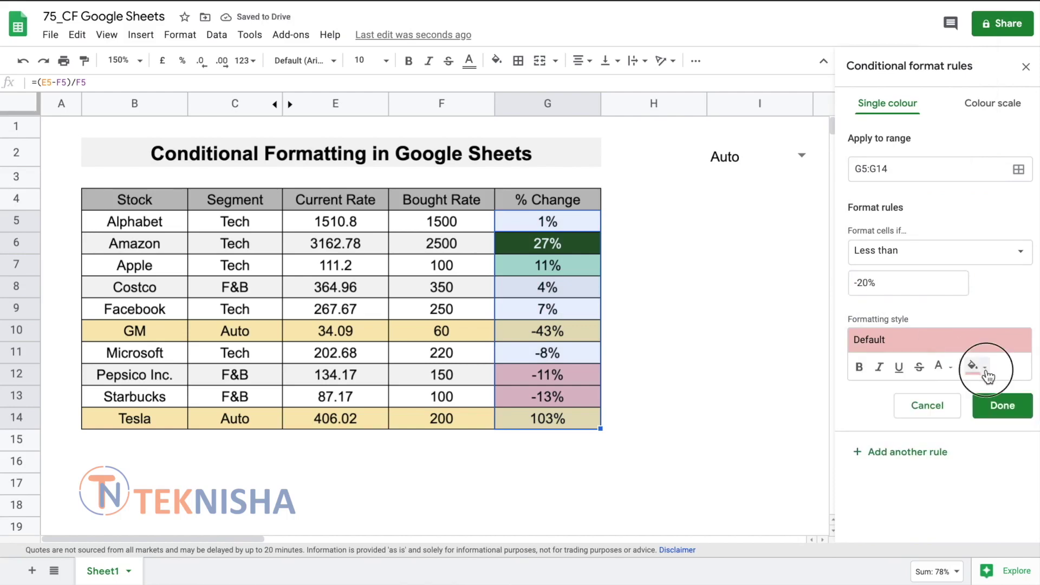
{"action": "left_click", "coordinate": [978, 367]}
{"action": "left_click", "coordinate": [856, 254]}
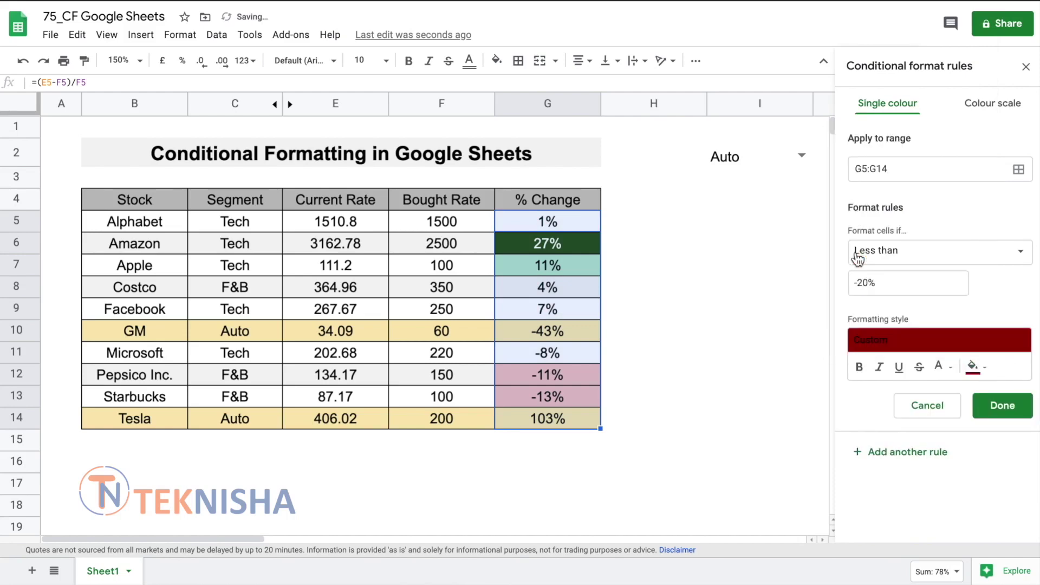
{"action": "left_click", "coordinate": [942, 367]}
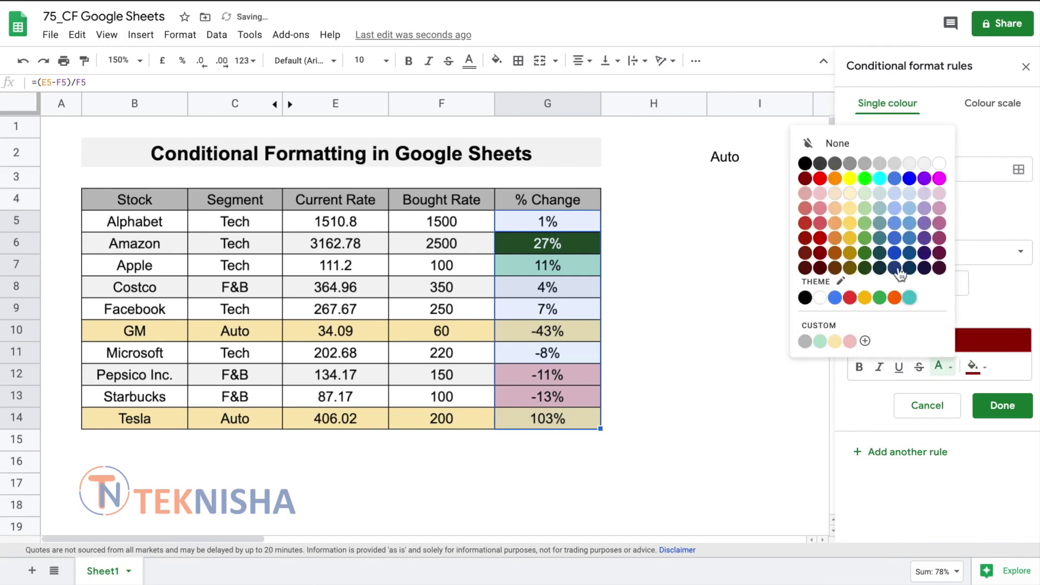
{"action": "left_click", "coordinate": [939, 163]}
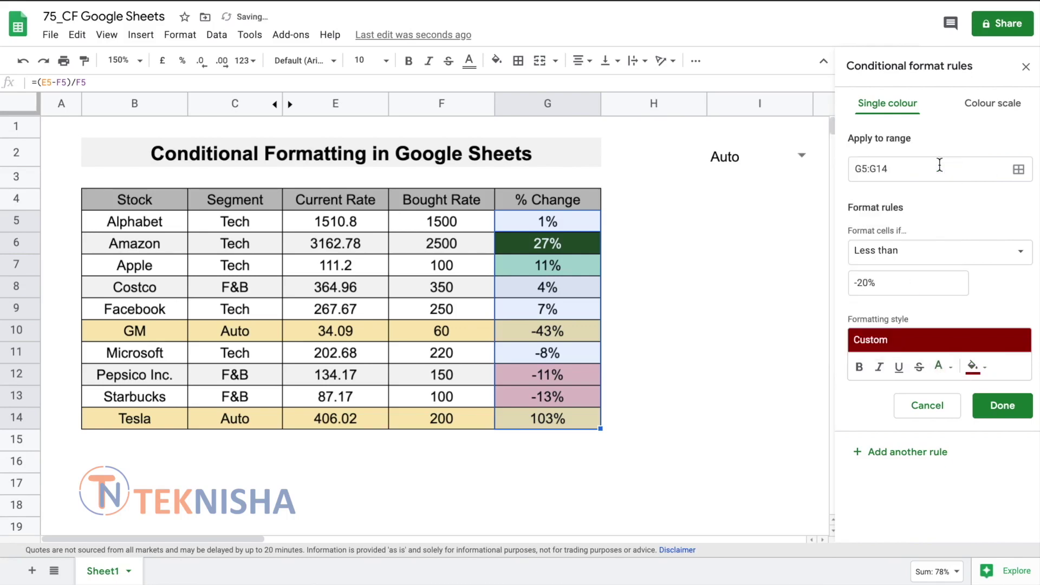
{"action": "left_click", "coordinate": [992, 413]}
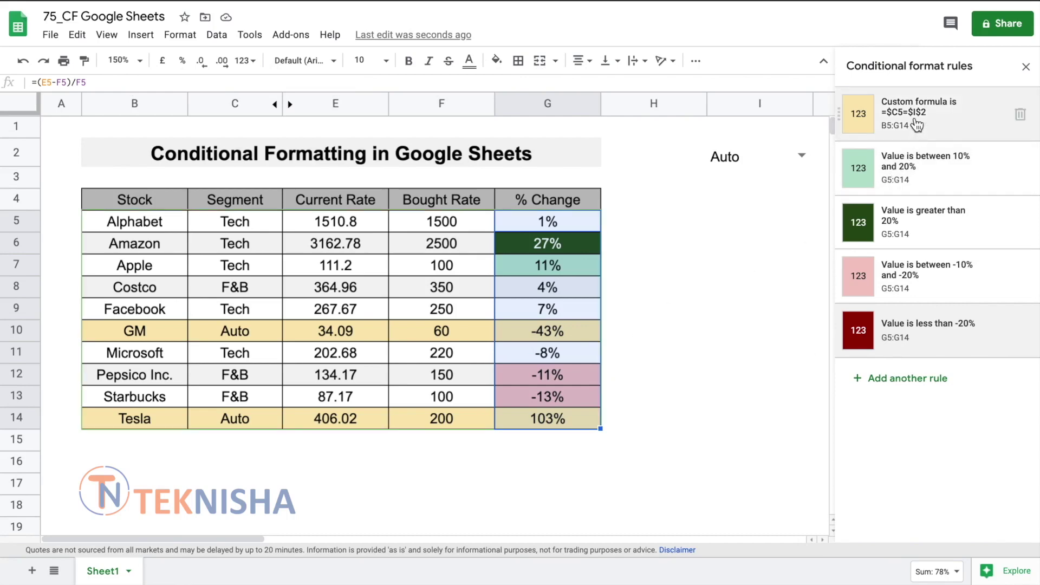
Step: Move the custom formula rule =$C5=$I$2 below the four % Change rules so it has the lowest priority
{"action": "left_click", "coordinate": [840, 117]}
{"action": "left_click_drag", "start_coordinate": [839, 116], "coordinate": [825, 353]}
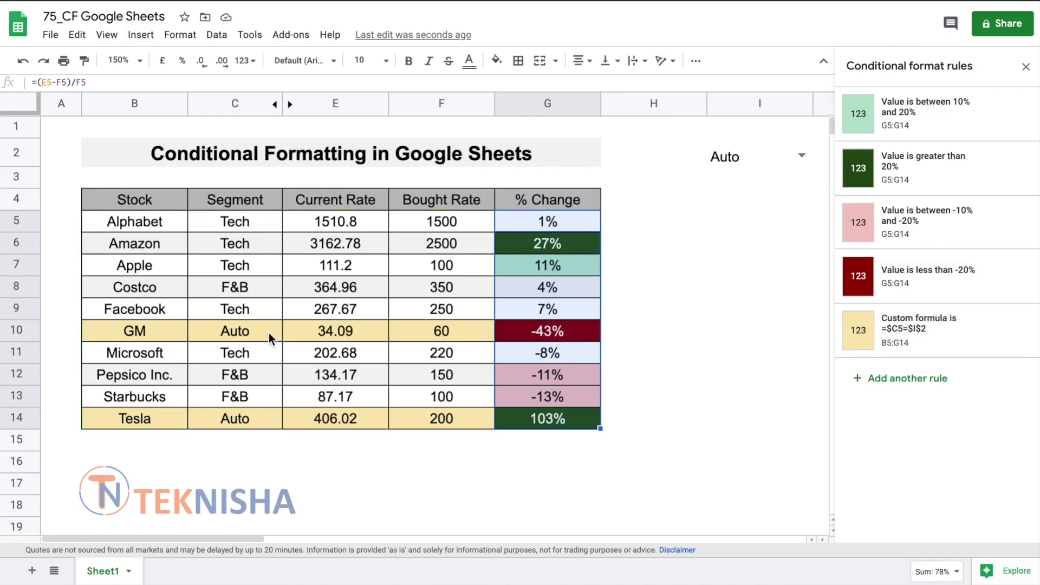
{"action": "left_click", "coordinate": [695, 293]}
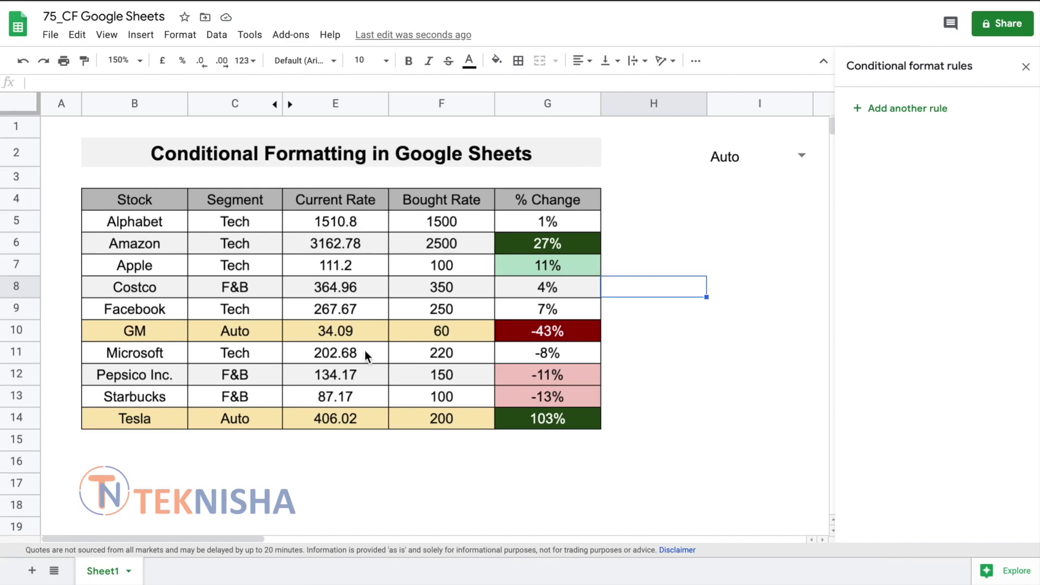
Step: Set the segment selection in cell I2 to Tech
{"action": "left_click", "coordinate": [769, 156]}
{"action": "left_click", "coordinate": [808, 159]}
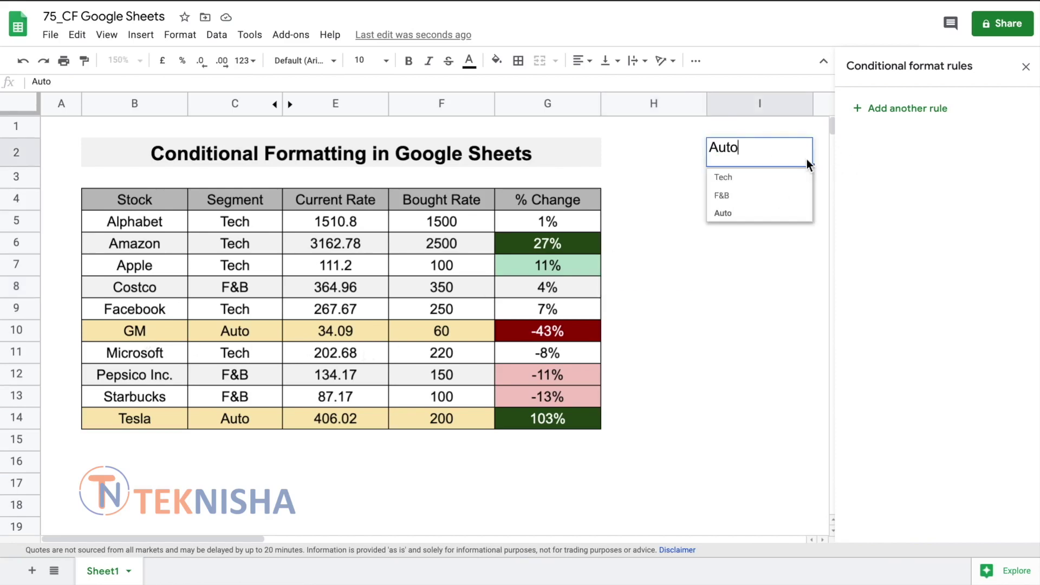
{"action": "left_click", "coordinate": [763, 178]}
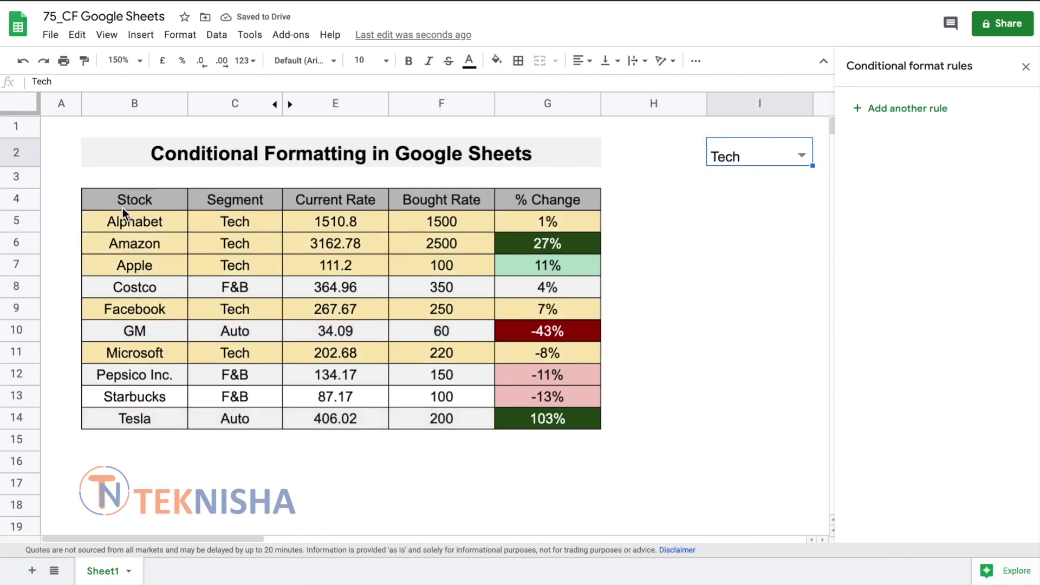